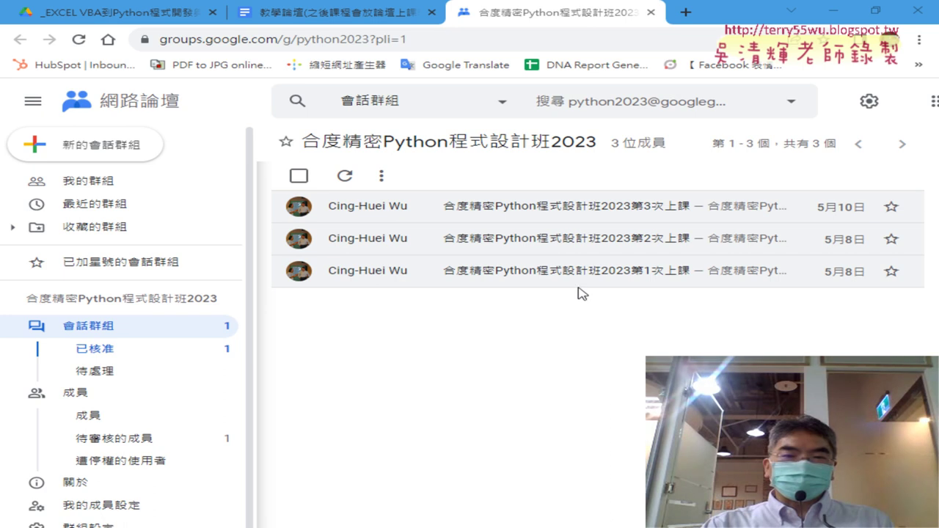
Open the 第1次上課 post and zoom Chrome to 150% to read the course outline.
{"action": "left_click", "coordinate": [578, 271]}
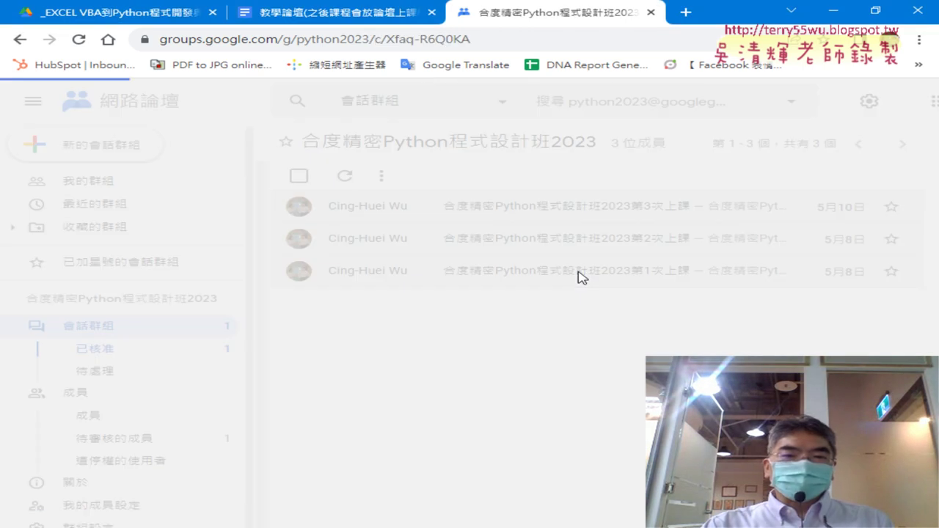
{"action": "scroll", "coordinate": [578, 271], "scroll_direction": "down", "scroll_amount": 1}
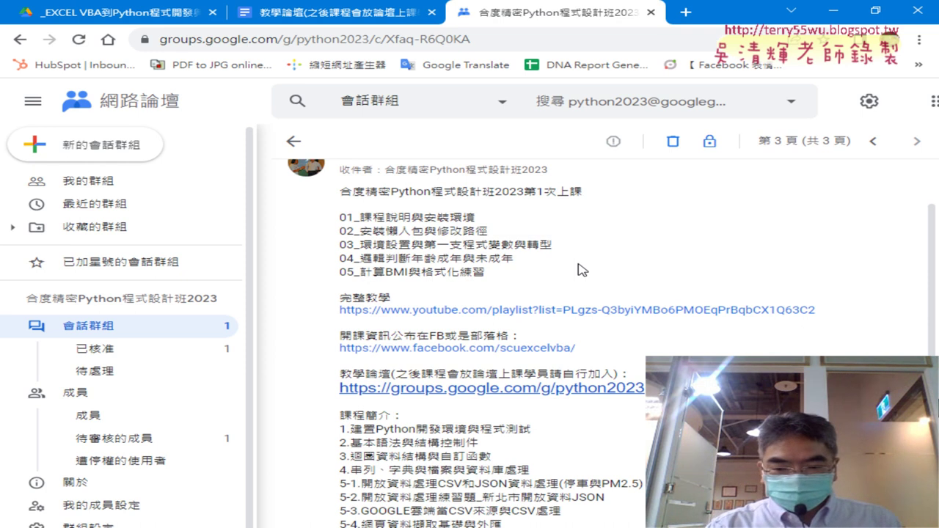
{"action": "key", "text": "ctrl+plus"}
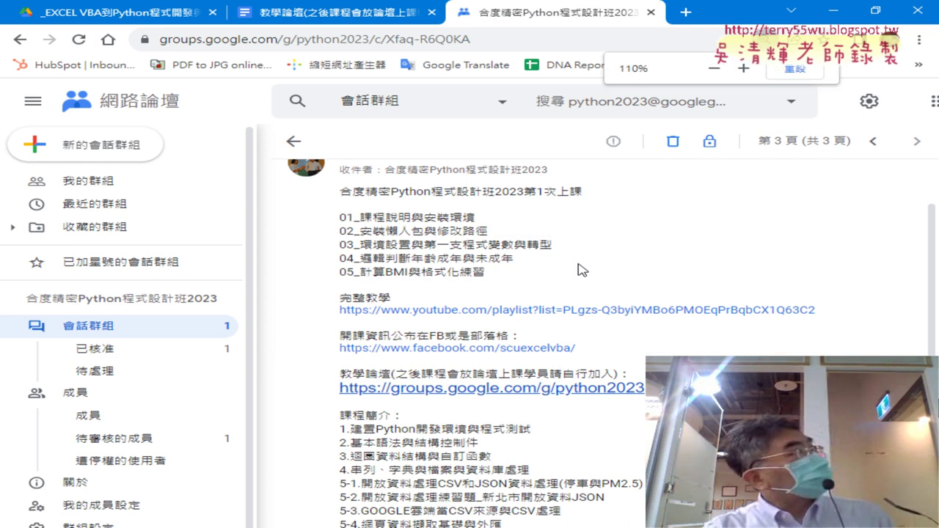
{"action": "key", "text": "ctrl+plus"}
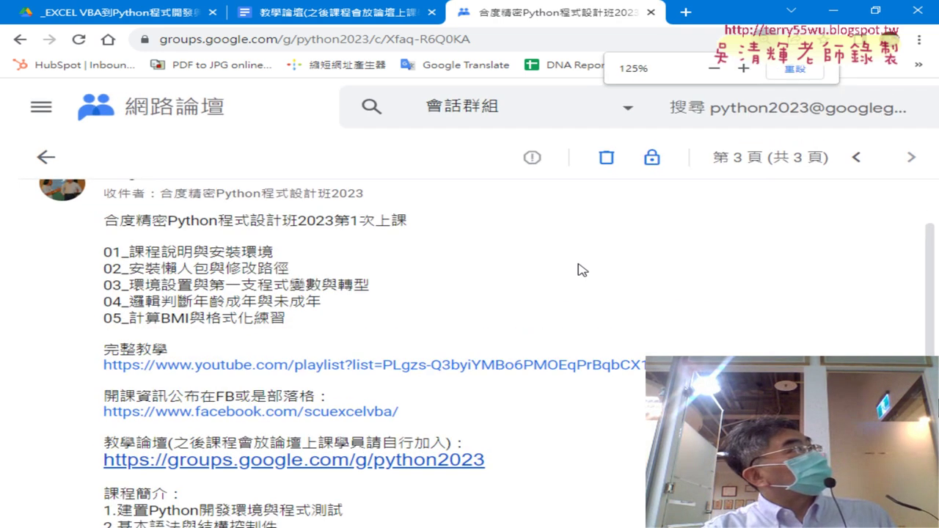
{"action": "key", "text": "ctrl+plus"}
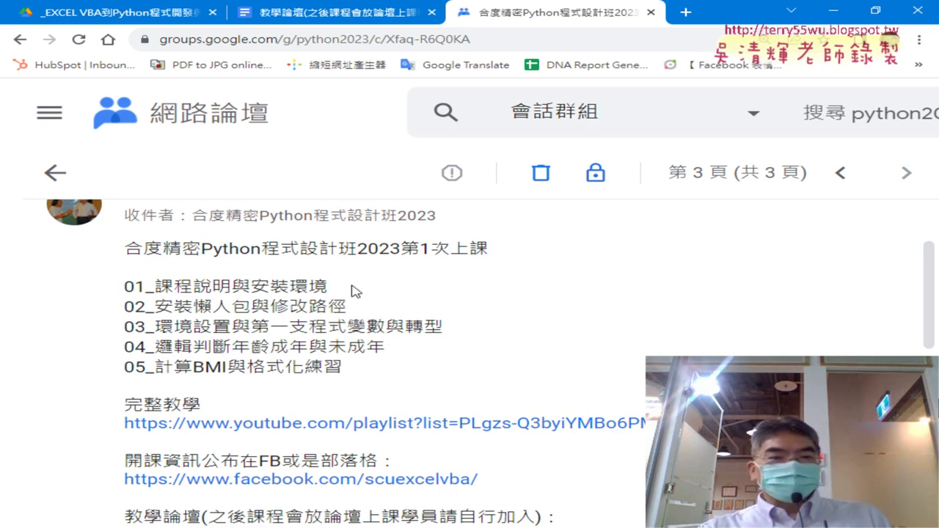
{"action": "left_click_drag", "start_coordinate": [252, 285], "coordinate": [324, 279]}
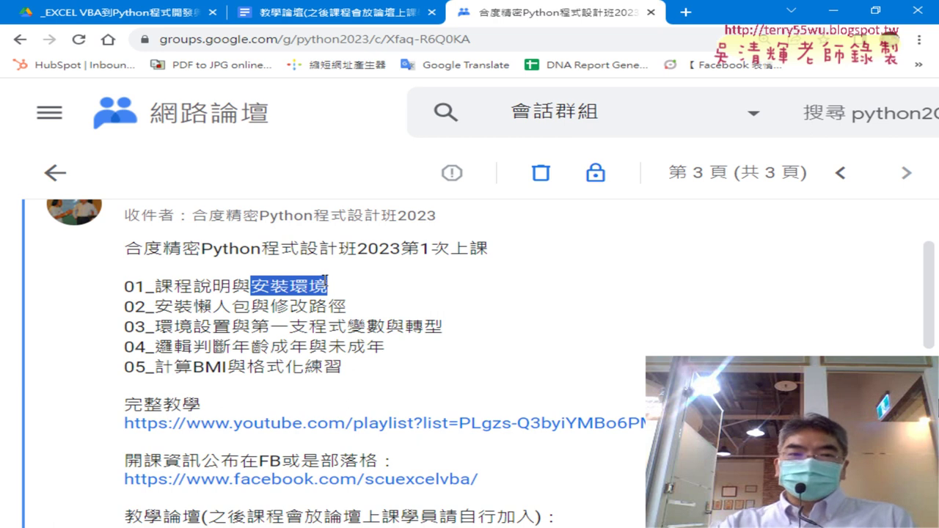
{"action": "left_click_drag", "start_coordinate": [194, 306], "coordinate": [251, 306]}
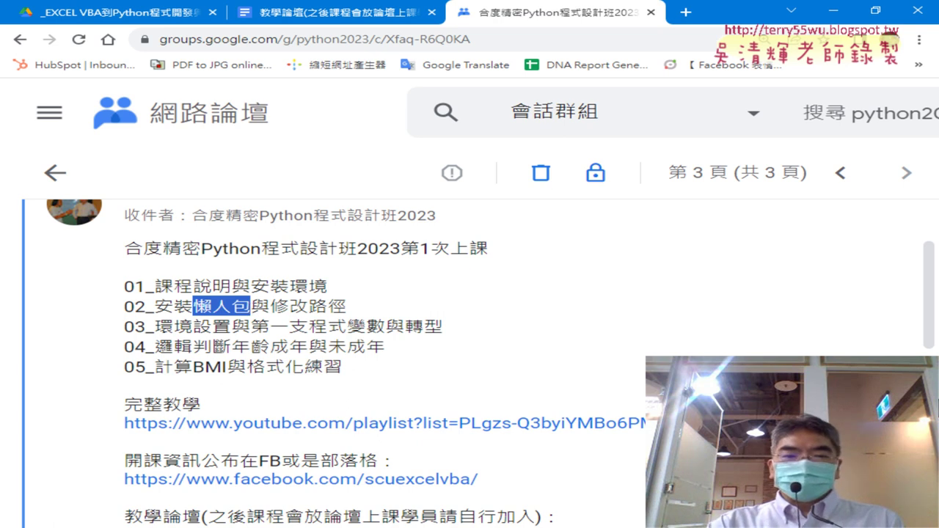
{"action": "key", "text": "alt+Tab"}
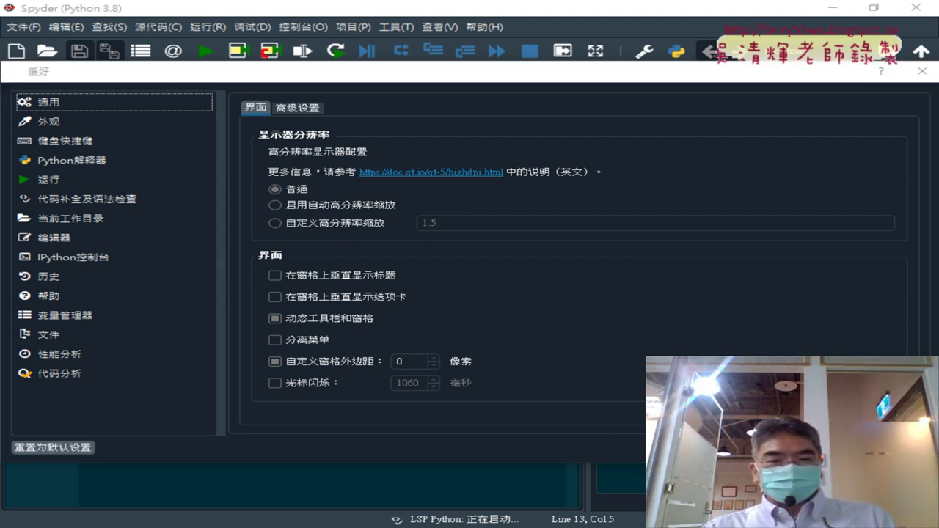
{"action": "key", "text": "alt+Tab"}
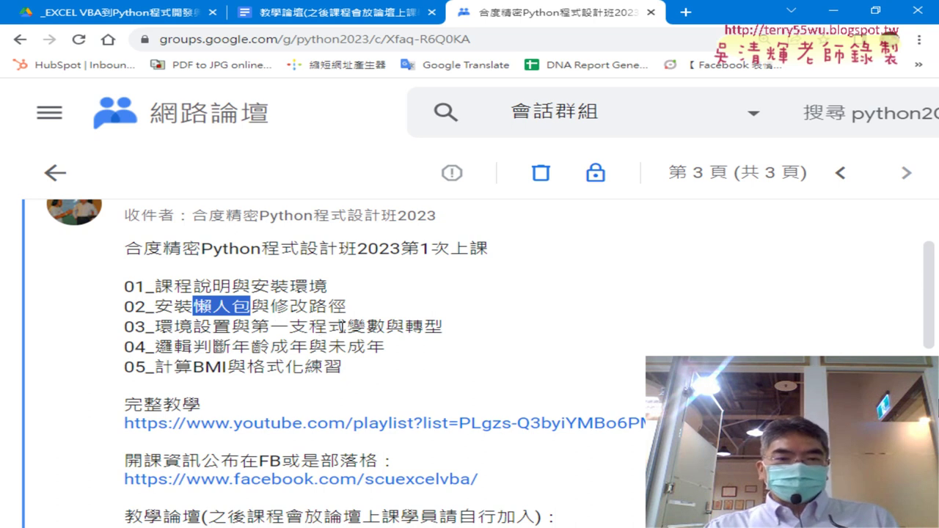
{"action": "left_click_drag", "start_coordinate": [347, 326], "coordinate": [386, 325]}
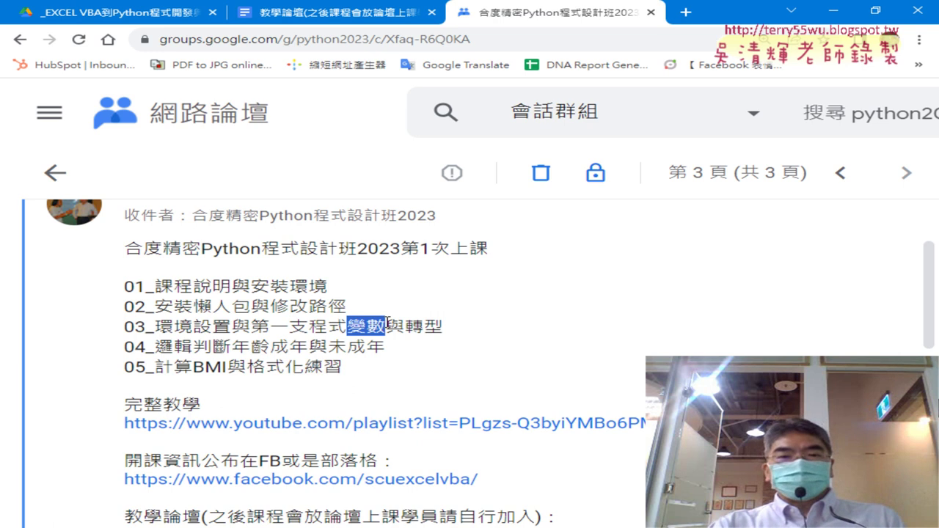
{"action": "left_click_drag", "start_coordinate": [444, 325], "coordinate": [404, 326]}
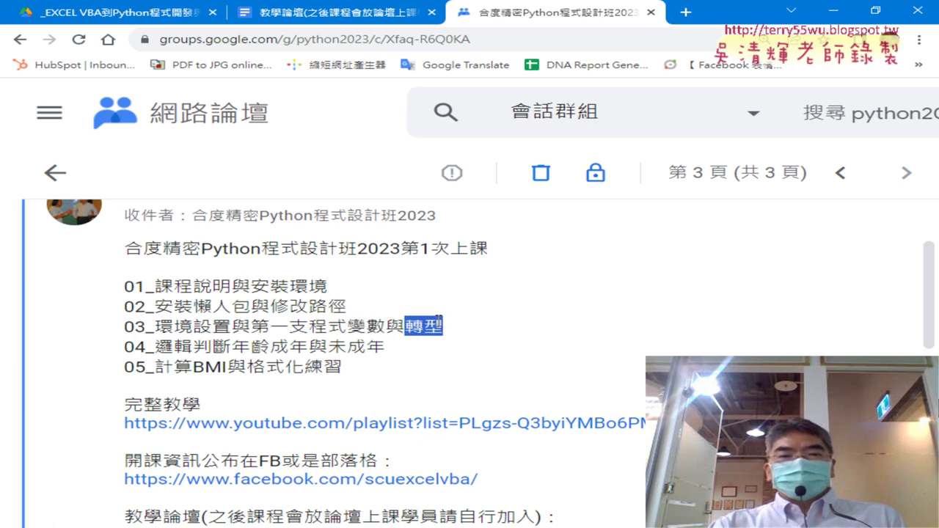
{"action": "left_click_drag", "start_coordinate": [346, 326], "coordinate": [385, 326]}
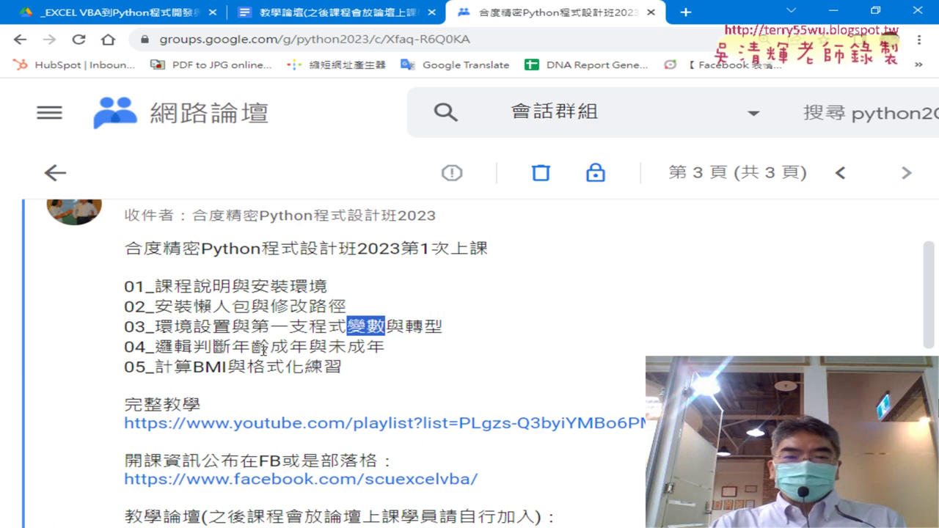
{"action": "left_click_drag", "start_coordinate": [235, 348], "coordinate": [384, 346]}
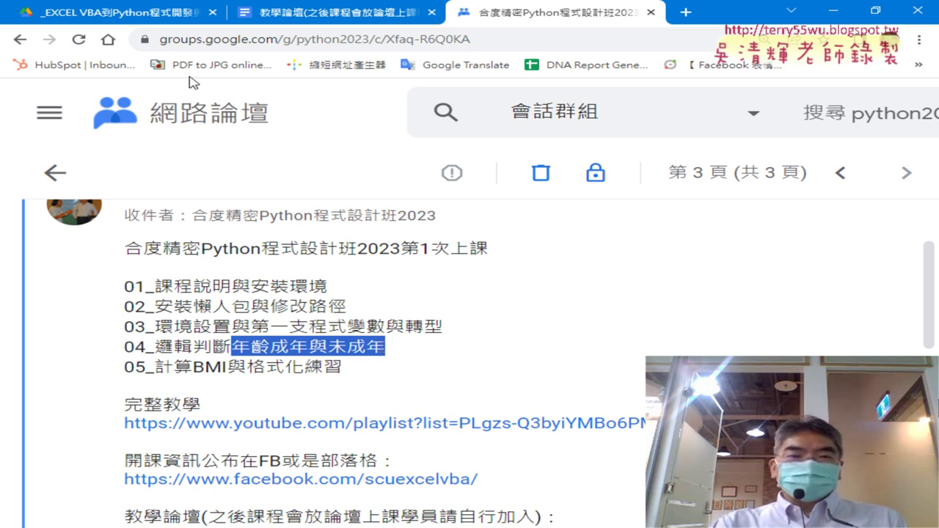
Open the 02 基本語法與結構控制 document from the Drive _雲端白板 folder.
{"action": "left_click", "coordinate": [124, 12]}
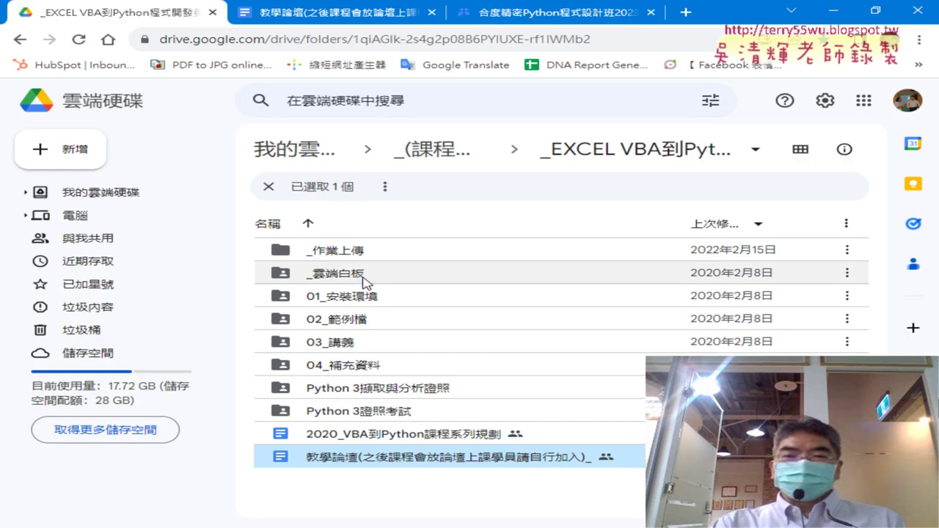
{"action": "double_click", "coordinate": [364, 282]}
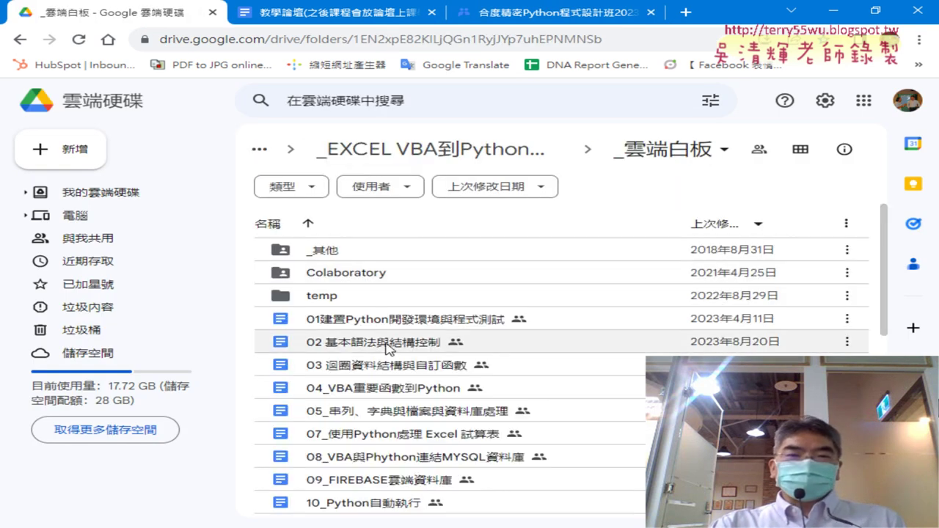
{"action": "double_click", "coordinate": [387, 349]}
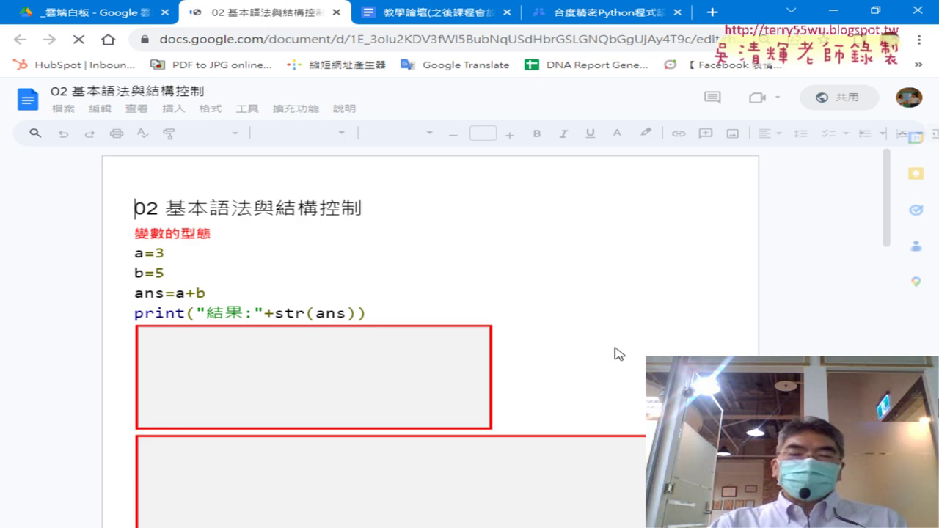
Scroll the handout down to ChatGPT's age-check Python answer in the 詢問ChatGPT與回應 box.
{"action": "scroll", "coordinate": [620, 352], "scroll_direction": "down", "scroll_amount": 3}
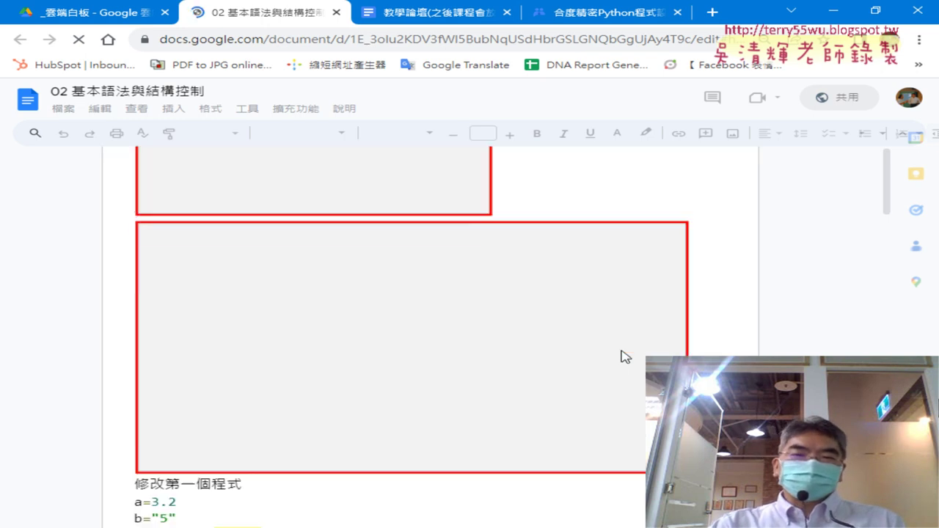
{"action": "scroll", "coordinate": [620, 352], "scroll_direction": "down", "scroll_amount": 4}
{"action": "scroll", "coordinate": [620, 353], "scroll_direction": "down", "scroll_amount": 3}
{"action": "scroll", "coordinate": [620, 352], "scroll_direction": "down", "scroll_amount": 2}
{"action": "scroll", "coordinate": [620, 354], "scroll_direction": "down", "scroll_amount": 3}
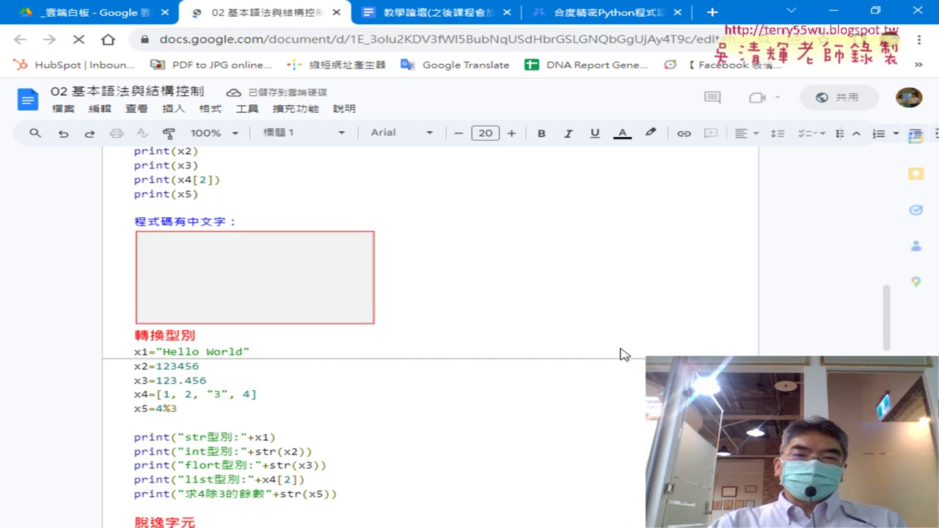
{"action": "scroll", "coordinate": [620, 353], "scroll_direction": "down", "scroll_amount": 1}
{"action": "scroll", "coordinate": [620, 354], "scroll_direction": "down", "scroll_amount": 4}
{"action": "scroll", "coordinate": [620, 348], "scroll_direction": "down", "scroll_amount": 3}
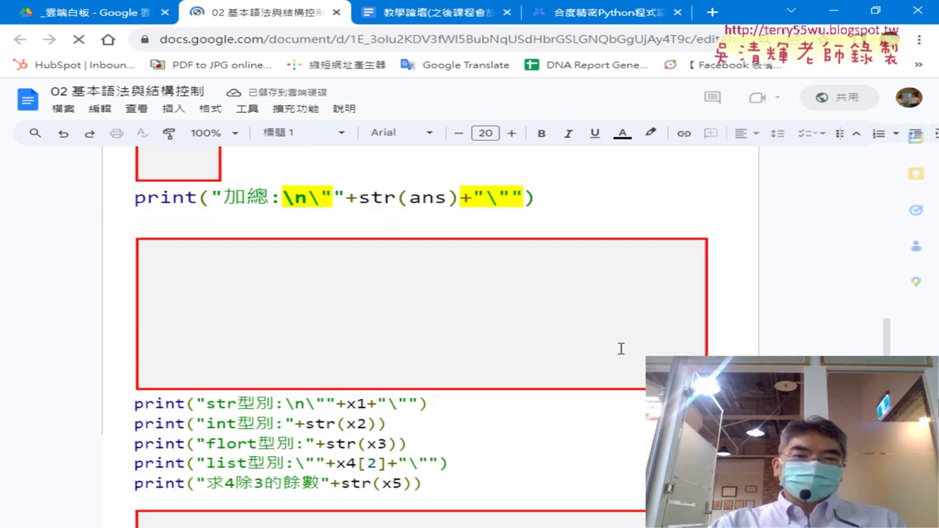
{"action": "scroll", "coordinate": [620, 348], "scroll_direction": "down", "scroll_amount": 3}
{"action": "scroll", "coordinate": [620, 348], "scroll_direction": "down", "scroll_amount": 3}
{"action": "scroll", "coordinate": [620, 348], "scroll_direction": "down", "scroll_amount": 2}
{"action": "scroll", "coordinate": [619, 348], "scroll_direction": "down", "scroll_amount": 3}
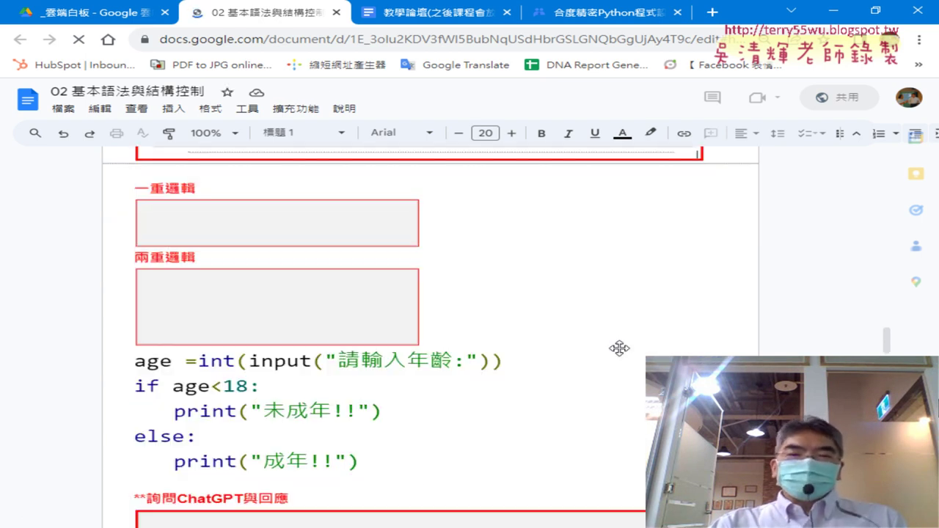
{"action": "scroll", "coordinate": [622, 353], "scroll_direction": "down", "scroll_amount": 3}
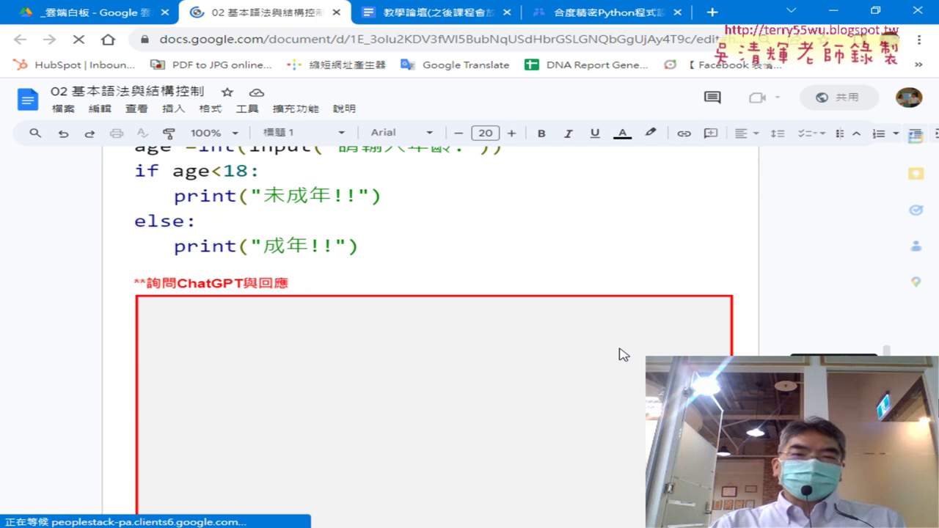
{"action": "scroll", "coordinate": [621, 352], "scroll_direction": "down", "scroll_amount": 2}
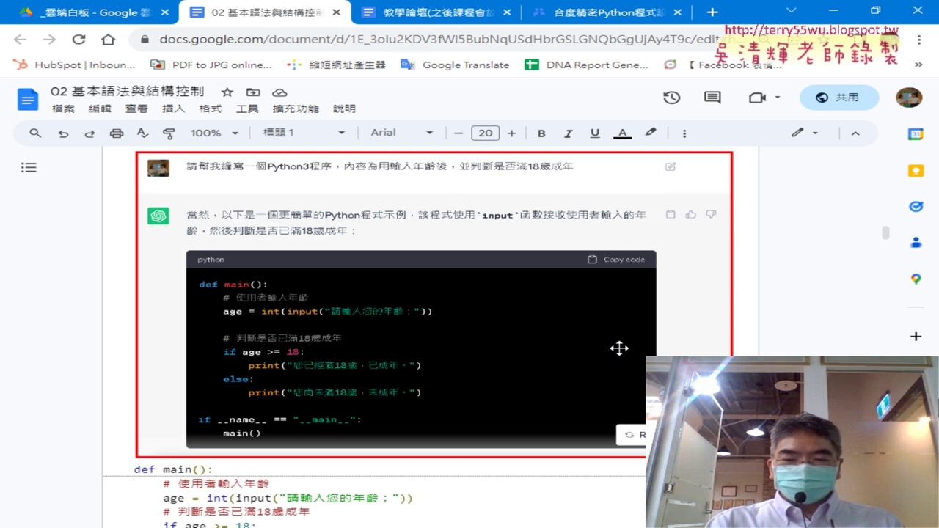
{"action": "key", "text": "ctrl+plus"}
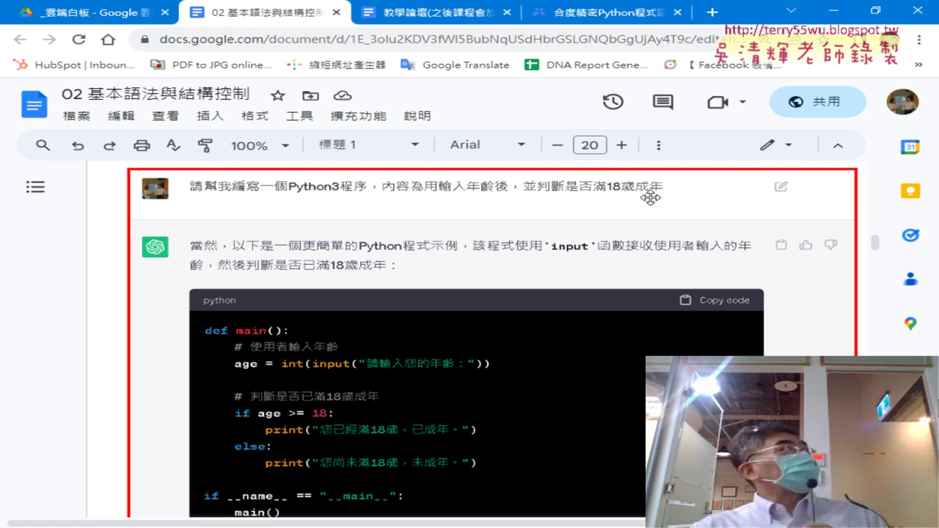
{"action": "scroll", "coordinate": [518, 182], "scroll_direction": "down", "scroll_amount": 3}
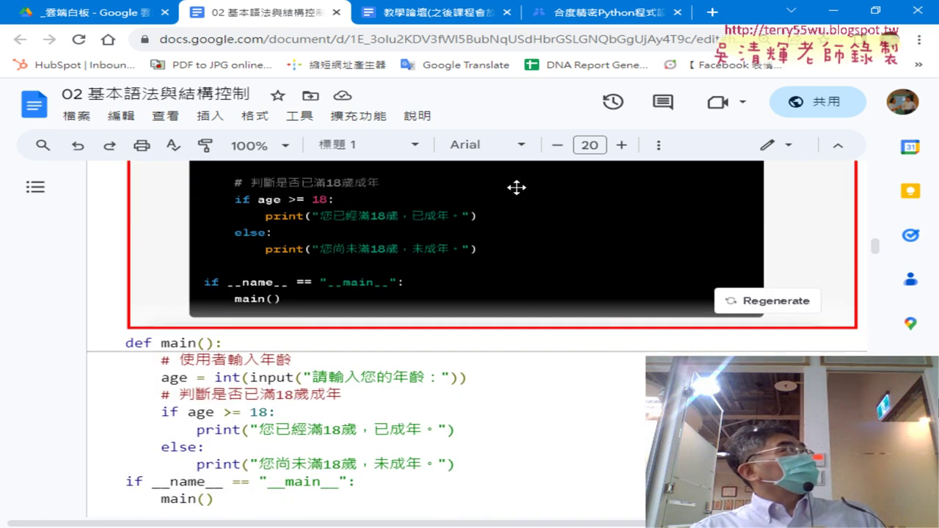
{"action": "scroll", "coordinate": [518, 187], "scroll_direction": "down", "scroll_amount": 1}
{"action": "scroll", "coordinate": [518, 189], "scroll_direction": "down", "scroll_amount": 1}
{"action": "scroll", "coordinate": [519, 189], "scroll_direction": "up", "scroll_amount": 1}
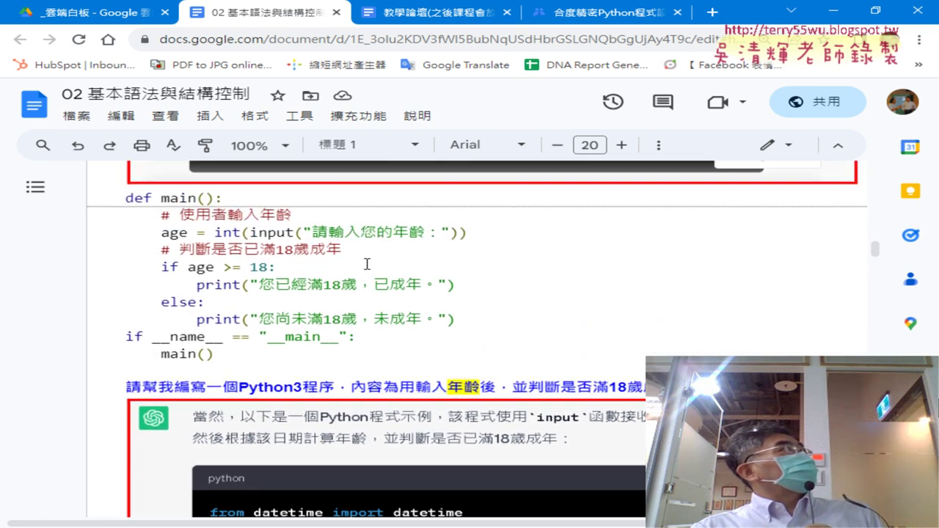
{"action": "left_click_drag", "start_coordinate": [126, 230], "coordinate": [499, 318]}
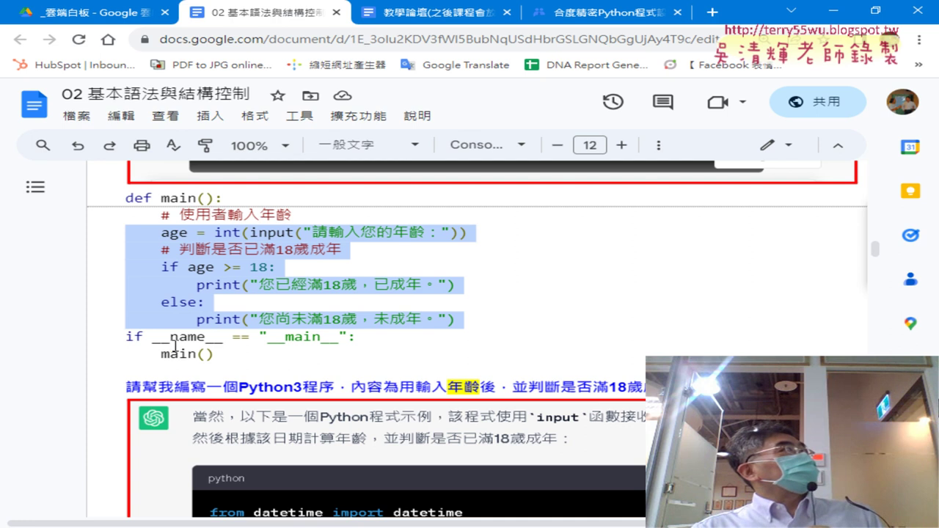
{"action": "left_click_drag", "start_coordinate": [161, 199], "coordinate": [186, 198]}
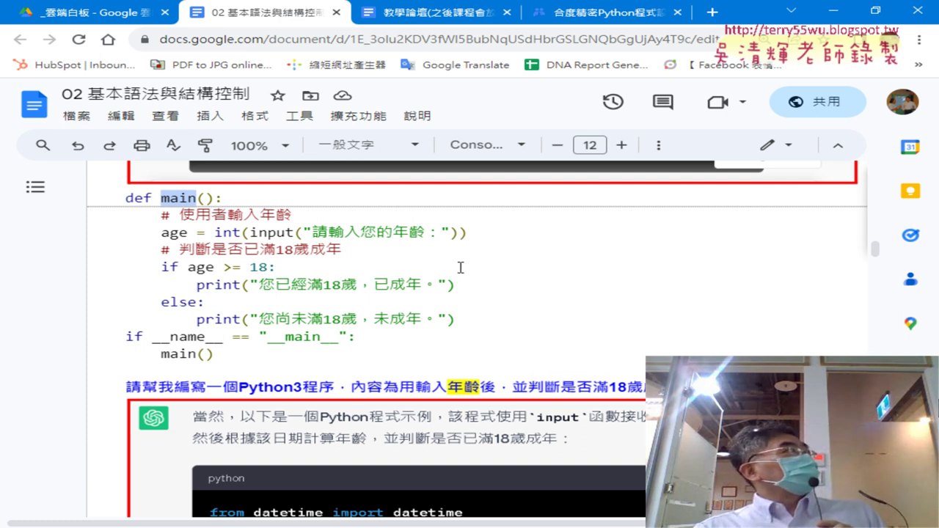
{"action": "scroll", "coordinate": [458, 267], "scroll_direction": "down", "scroll_amount": 2}
{"action": "scroll", "coordinate": [458, 267], "scroll_direction": "down", "scroll_amount": 2}
{"action": "scroll", "coordinate": [458, 267], "scroll_direction": "up", "scroll_amount": 1}
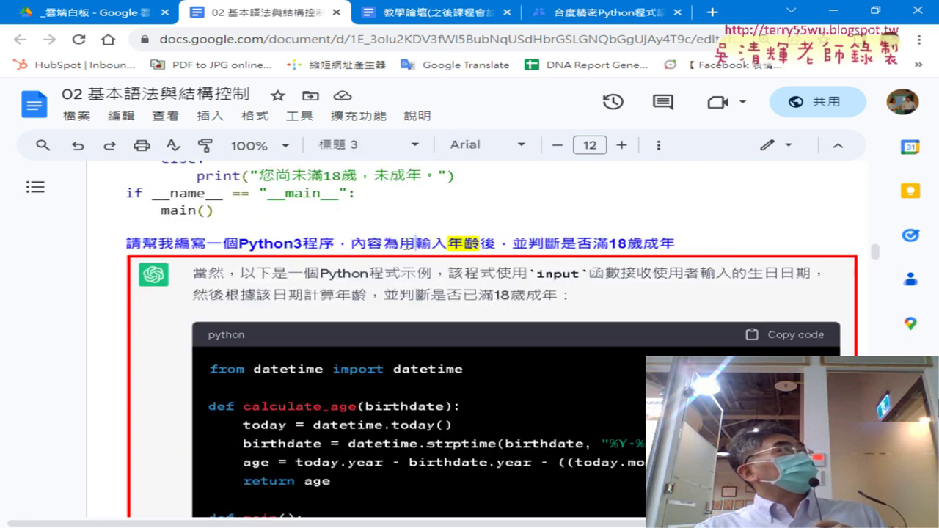
{"action": "left_click_drag", "start_coordinate": [416, 242], "coordinate": [496, 244]}
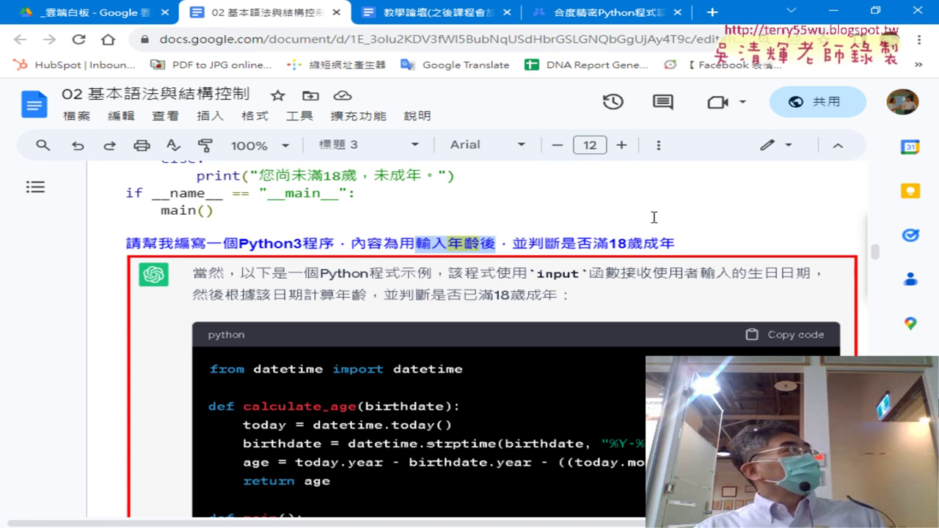
{"action": "scroll", "coordinate": [654, 218], "scroll_direction": "down", "scroll_amount": 2}
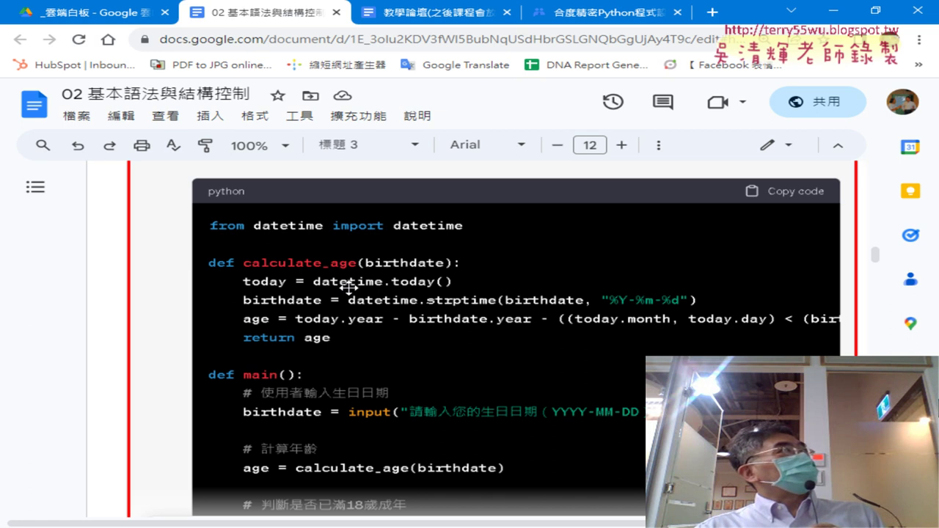
{"action": "scroll", "coordinate": [413, 291], "scroll_direction": "down", "scroll_amount": 2}
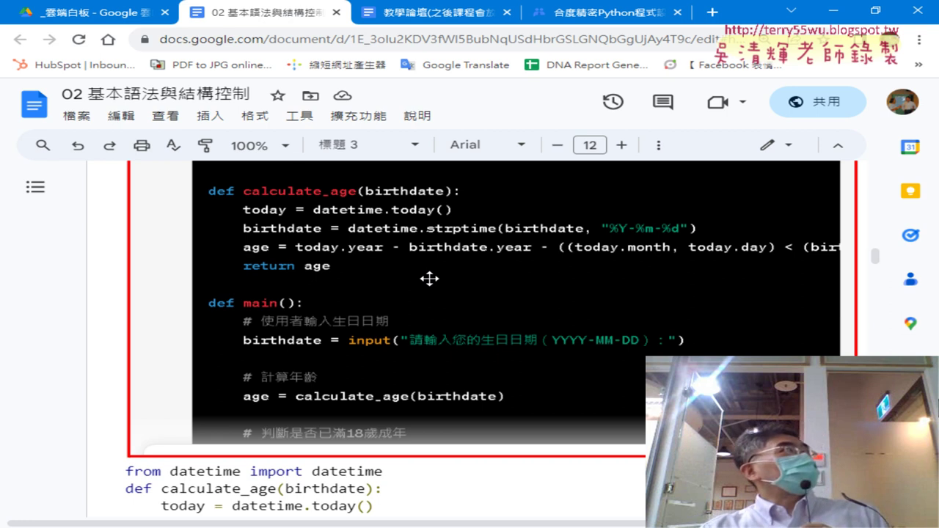
{"action": "scroll", "coordinate": [444, 278], "scroll_direction": "down", "scroll_amount": 5}
{"action": "scroll", "coordinate": [444, 279], "scroll_direction": "down", "scroll_amount": 1}
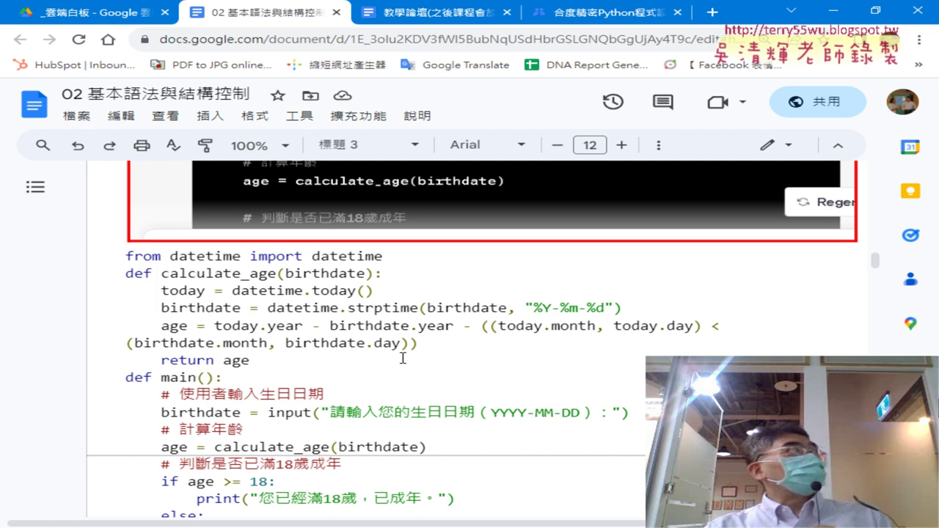
{"action": "scroll", "coordinate": [413, 351], "scroll_direction": "down", "scroll_amount": 2}
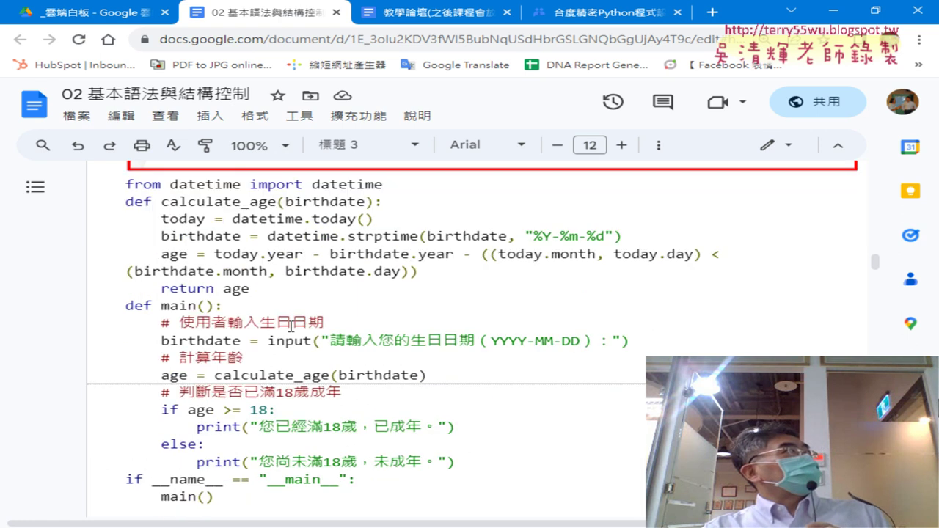
{"action": "left_click_drag", "start_coordinate": [250, 306], "coordinate": [124, 307]}
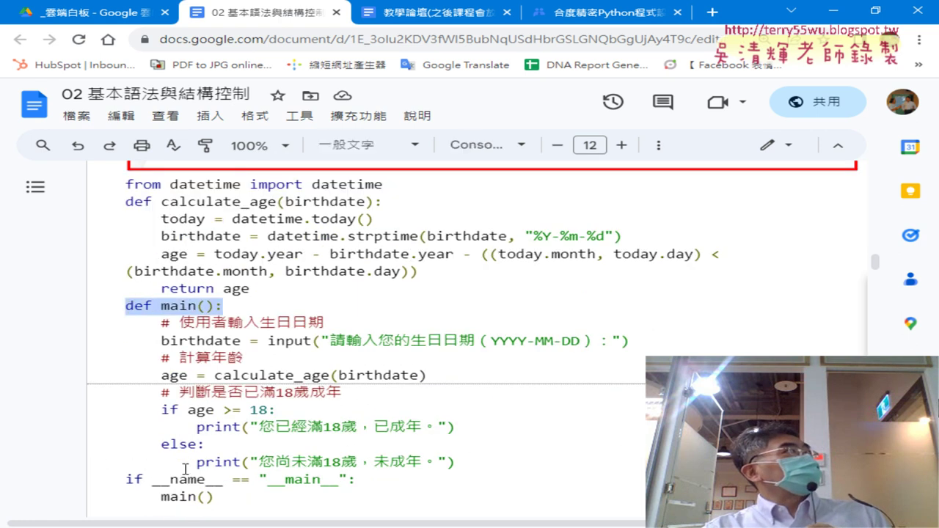
{"action": "scroll", "coordinate": [206, 445], "scroll_direction": "down", "scroll_amount": 1}
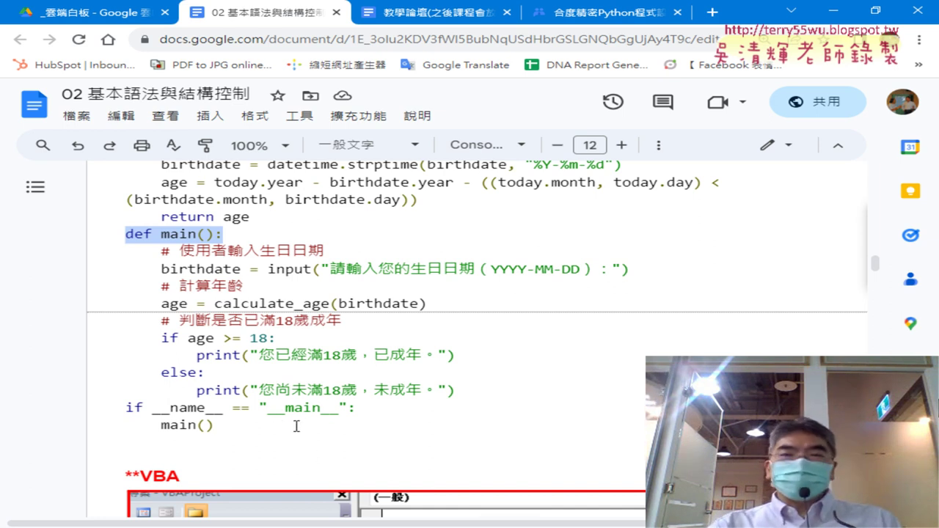
{"action": "left_click", "coordinate": [296, 426]}
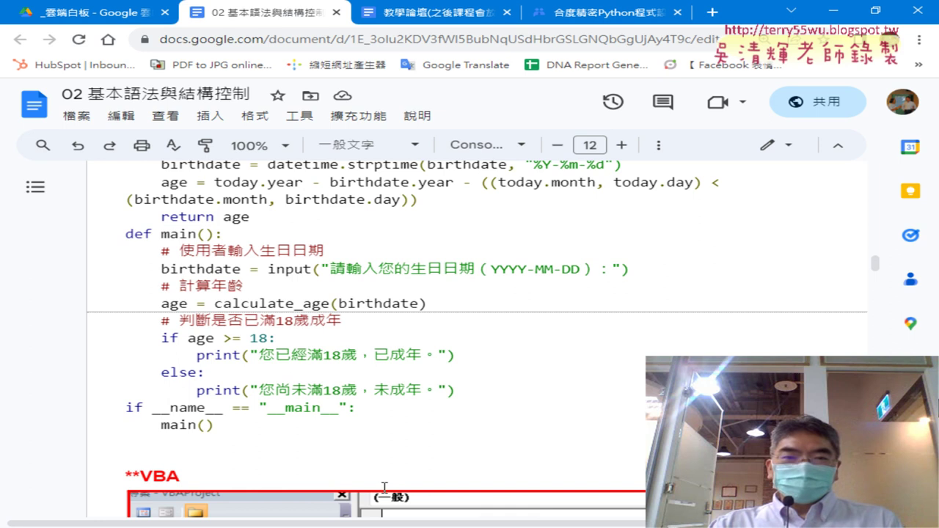
Highlight 計算BMI in lesson 05, review the handout's VBA code, and open a new tab.
{"action": "left_click", "coordinate": [591, 14]}
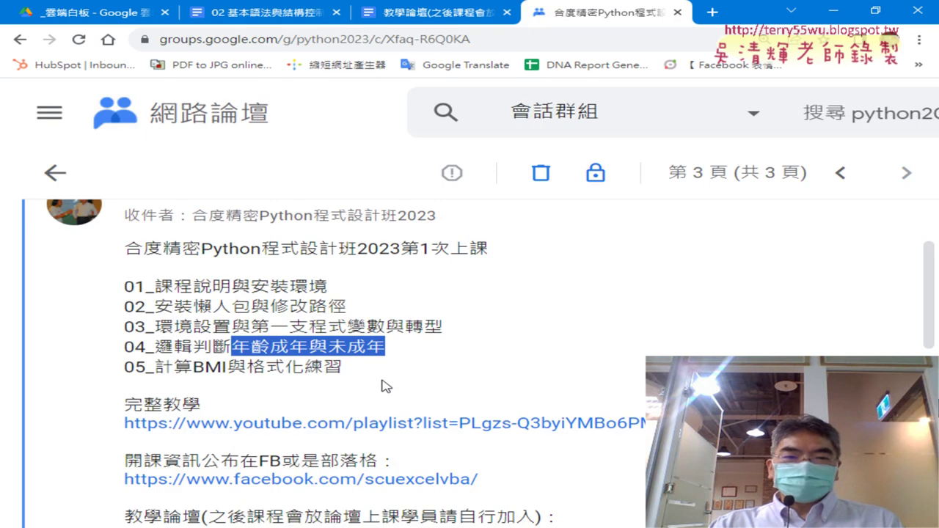
{"action": "left_click_drag", "start_coordinate": [155, 366], "coordinate": [229, 365]}
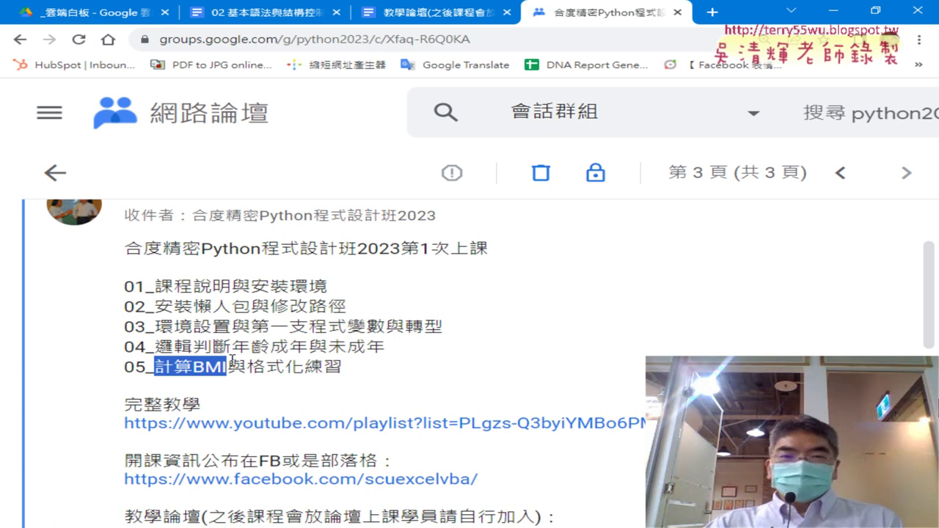
{"action": "left_click", "coordinate": [271, 13]}
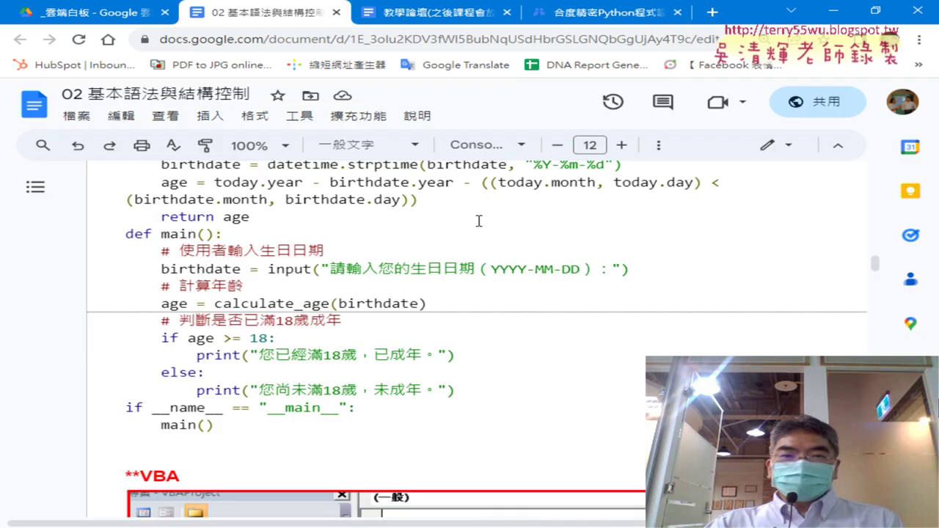
{"action": "scroll", "coordinate": [484, 227], "scroll_direction": "down", "scroll_amount": 4}
{"action": "scroll", "coordinate": [554, 217], "scroll_direction": "down", "scroll_amount": 3}
{"action": "scroll", "coordinate": [580, 218], "scroll_direction": "down", "scroll_amount": 4}
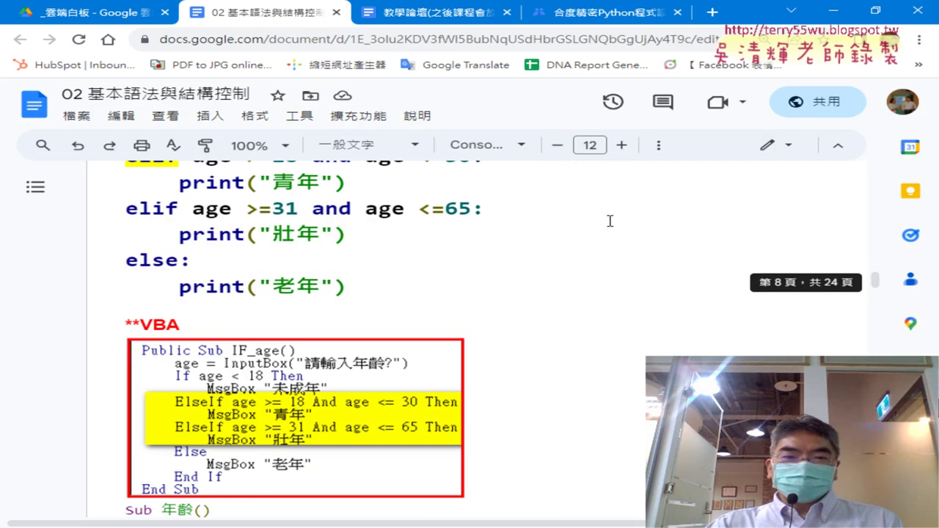
{"action": "scroll", "coordinate": [611, 221], "scroll_direction": "down", "scroll_amount": 2}
{"action": "scroll", "coordinate": [610, 221], "scroll_direction": "down", "scroll_amount": 1}
{"action": "scroll", "coordinate": [610, 221], "scroll_direction": "down", "scroll_amount": 3}
{"action": "scroll", "coordinate": [611, 221], "scroll_direction": "down", "scroll_amount": 2}
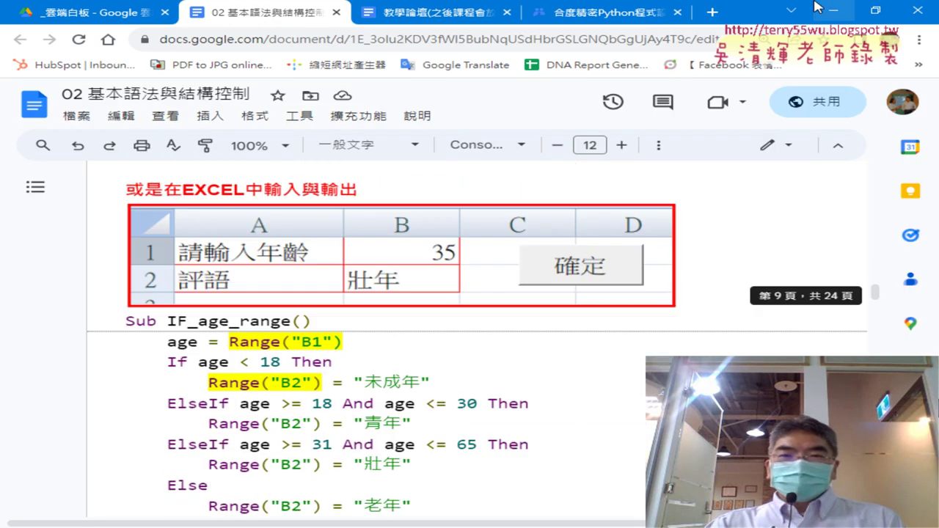
{"action": "left_click", "coordinate": [715, 13]}
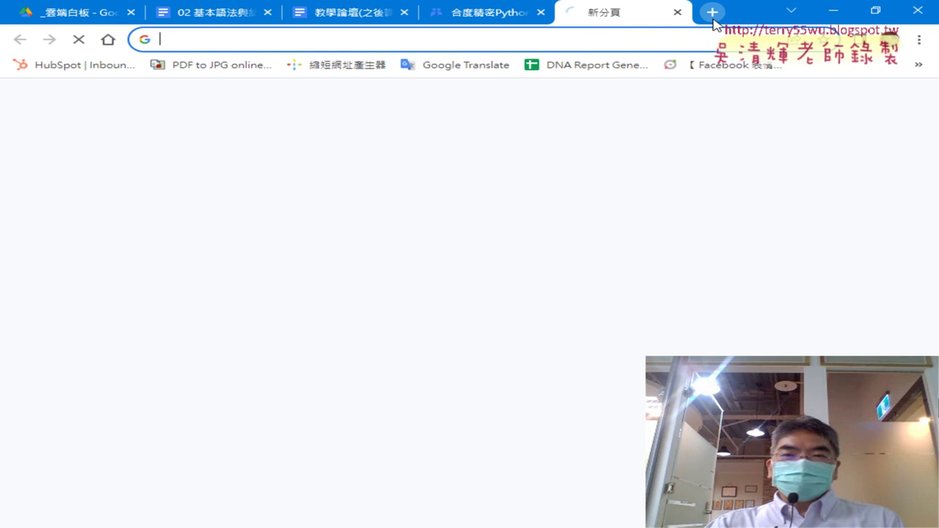
Search the web for 'GPT' and open OpenAI's GPT-4 page from the results.
{"action": "left_click", "coordinate": [586, 39]}
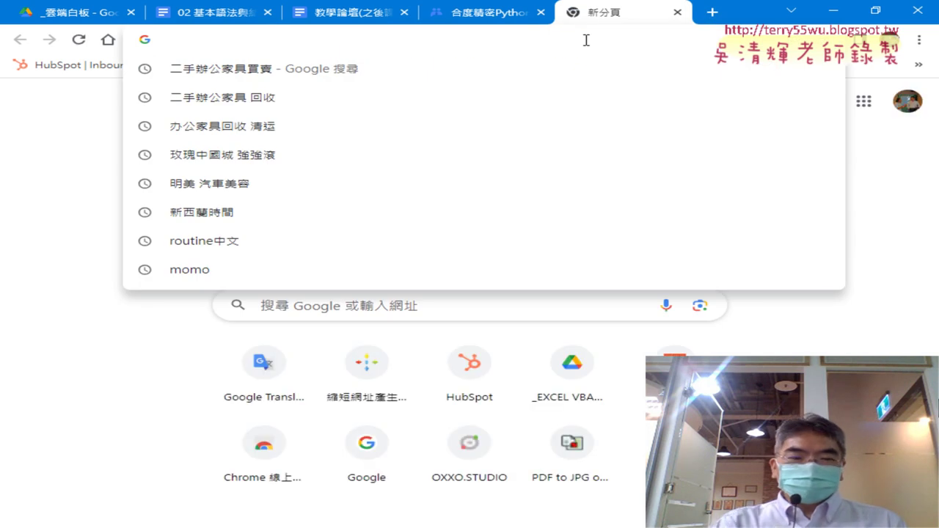
{"action": "type", "text": "G"}
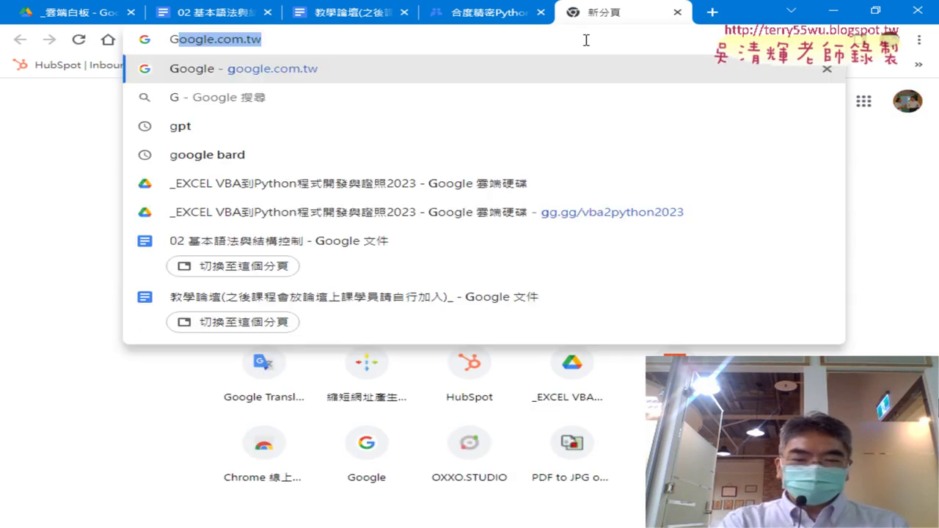
{"action": "type", "text": "PT"}
{"action": "key", "text": "Return"}
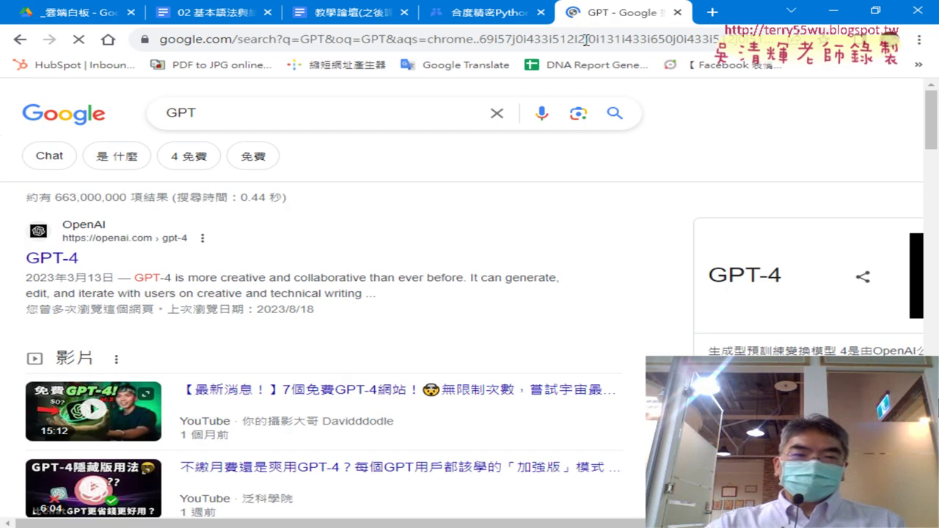
{"action": "left_click", "coordinate": [93, 226]}
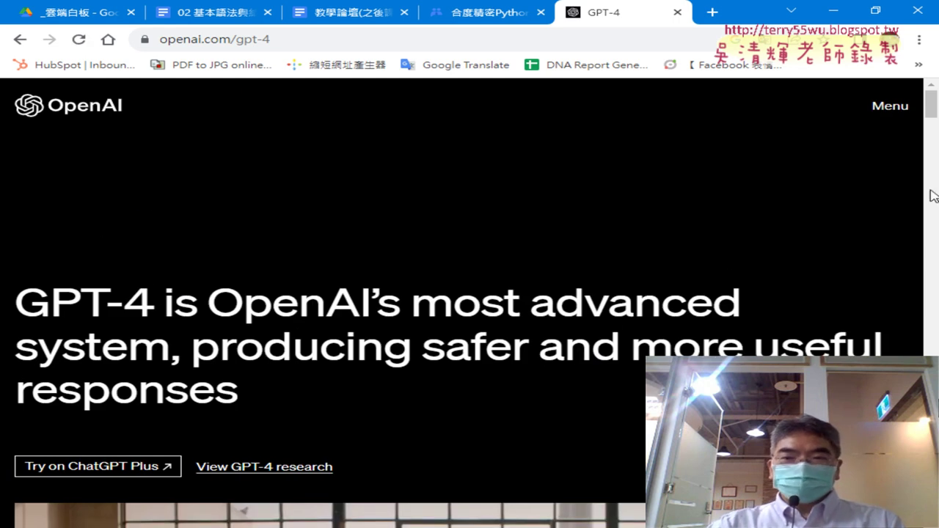
Browse the GPT-4 page, then open the site Menu listing Research, Product and Log in.
{"action": "scroll", "coordinate": [933, 128], "scroll_direction": "down", "scroll_amount": 4}
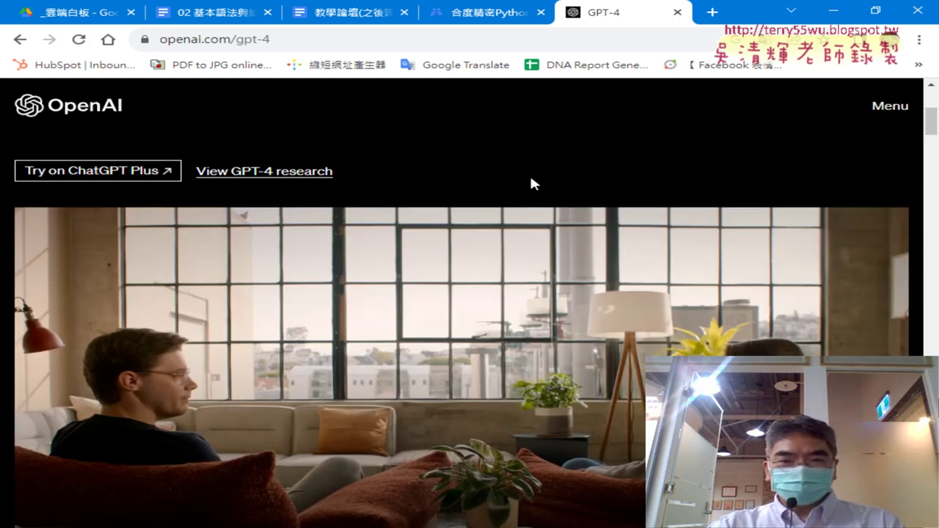
{"action": "scroll", "coordinate": [556, 163], "scroll_direction": "down", "scroll_amount": 4}
{"action": "scroll", "coordinate": [560, 174], "scroll_direction": "down", "scroll_amount": 2}
{"action": "scroll", "coordinate": [560, 176], "scroll_direction": "down", "scroll_amount": 2}
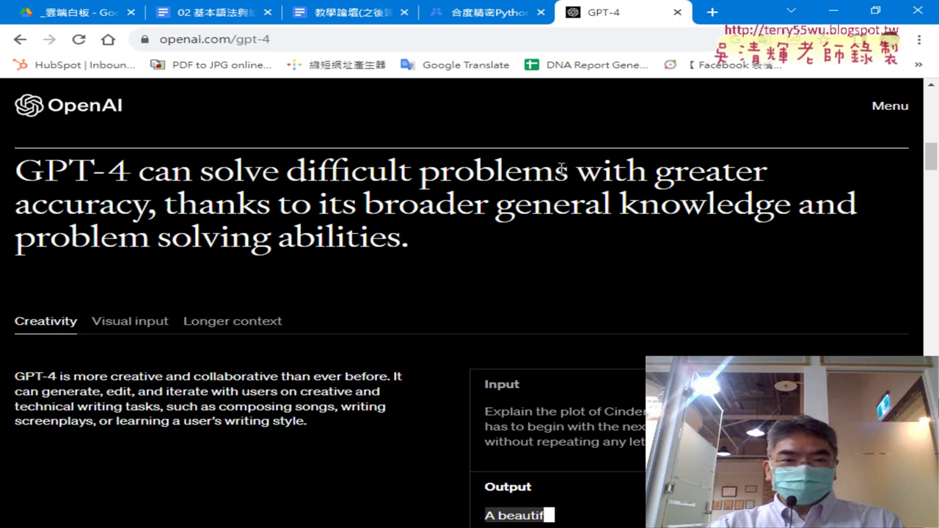
{"action": "scroll", "coordinate": [560, 175], "scroll_direction": "down", "scroll_amount": 2}
{"action": "scroll", "coordinate": [560, 174], "scroll_direction": "down", "scroll_amount": 1}
{"action": "scroll", "coordinate": [560, 173], "scroll_direction": "down", "scroll_amount": 1}
{"action": "scroll", "coordinate": [560, 174], "scroll_direction": "down", "scroll_amount": 2}
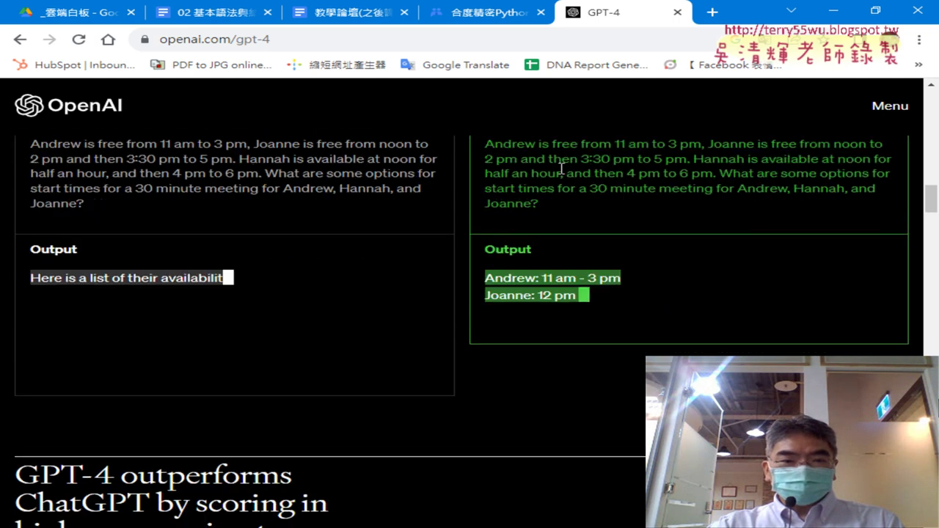
{"action": "scroll", "coordinate": [560, 174], "scroll_direction": "down", "scroll_amount": 3}
{"action": "scroll", "coordinate": [560, 174], "scroll_direction": "down", "scroll_amount": 1}
{"action": "scroll", "coordinate": [560, 174], "scroll_direction": "up", "scroll_amount": 8}
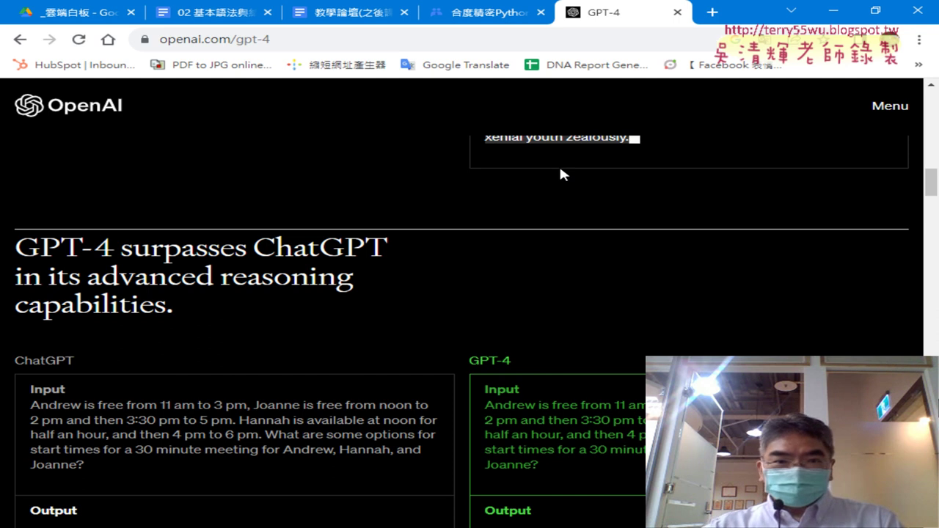
{"action": "scroll", "coordinate": [560, 174], "scroll_direction": "up", "scroll_amount": 1}
{"action": "left_click", "coordinate": [888, 106]}
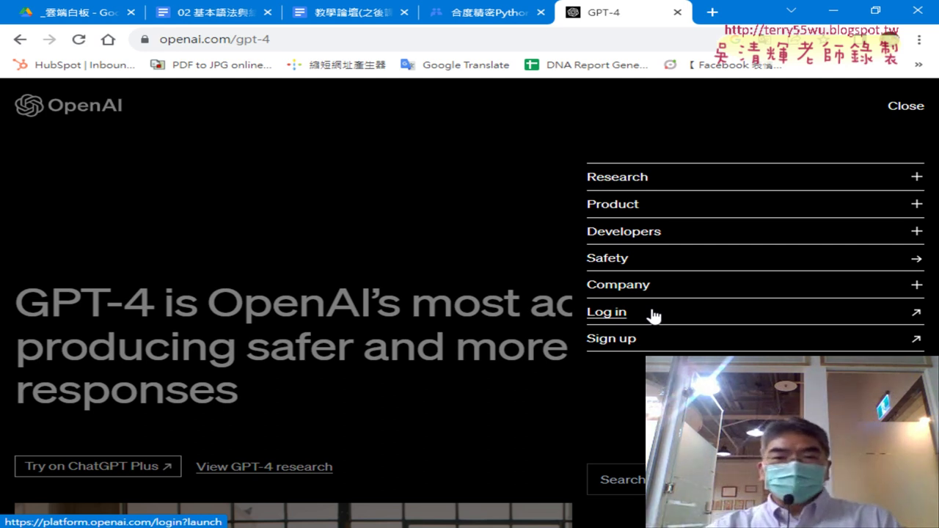
Log in to OpenAI with the Google account and launch ChatGPT from the apps page.
{"action": "left_click", "coordinate": [654, 314]}
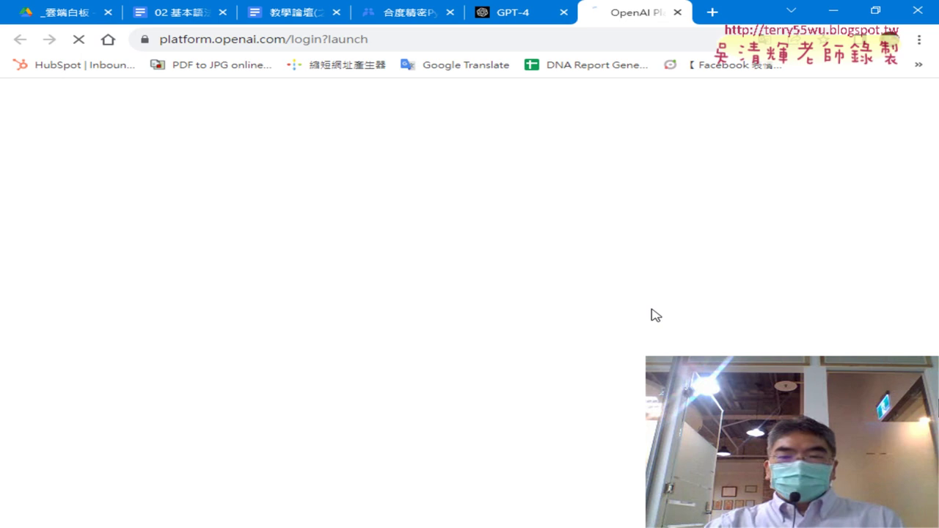
{"action": "scroll", "coordinate": [656, 315], "scroll_direction": "down", "scroll_amount": 2}
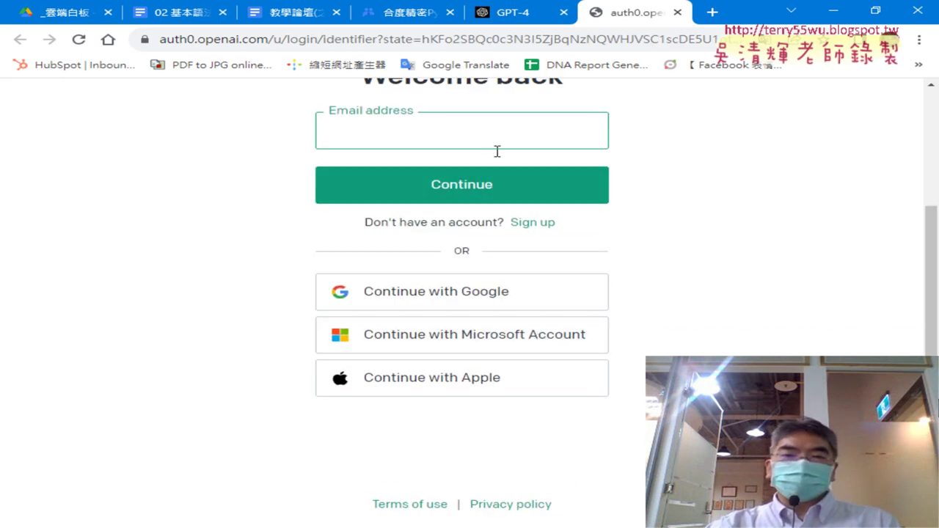
{"action": "left_click", "coordinate": [487, 297]}
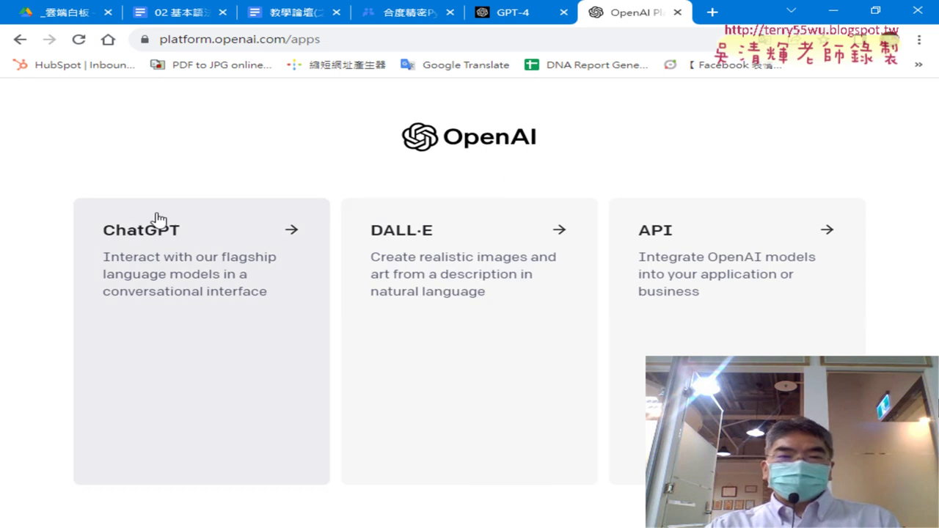
{"action": "left_click", "coordinate": [154, 235]}
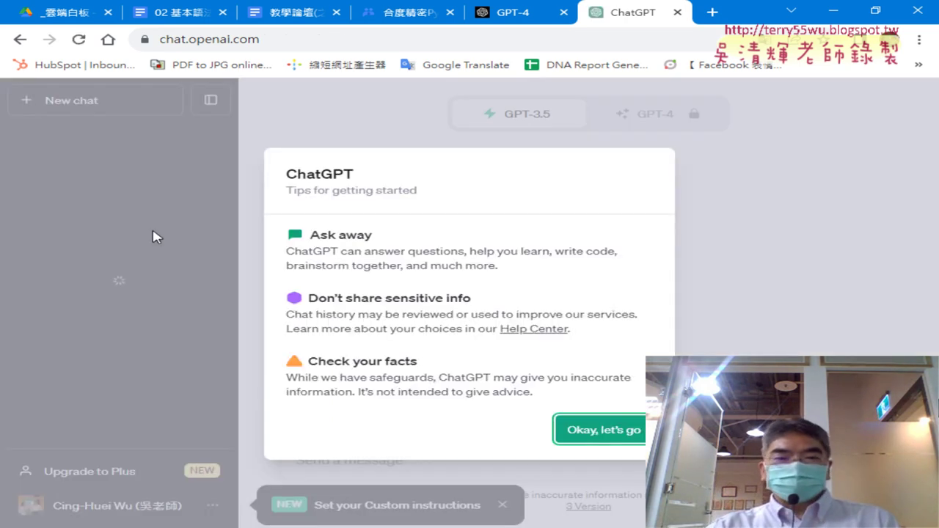
Dismiss ChatGPT's tips and open the 02 基本語法03 迴圈資料結構 conversation.
{"action": "left_click", "coordinate": [619, 435]}
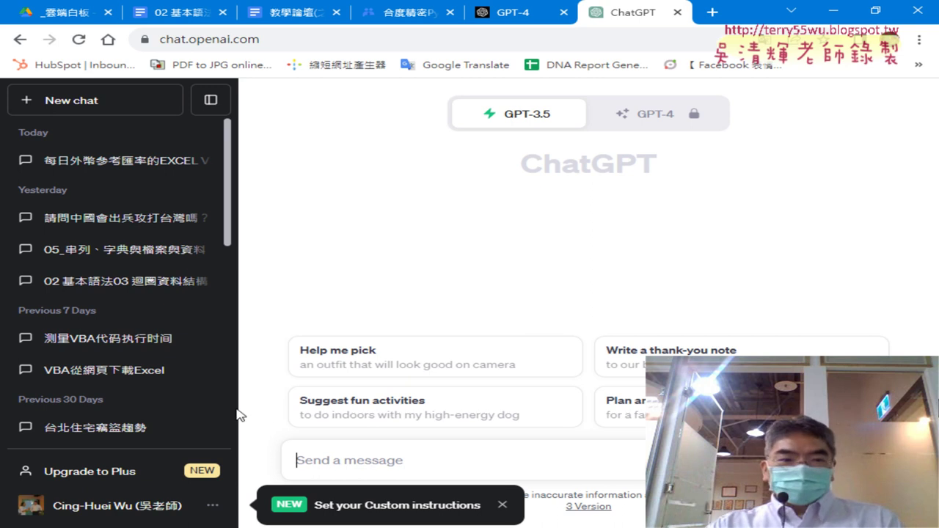
{"action": "left_click", "coordinate": [132, 294]}
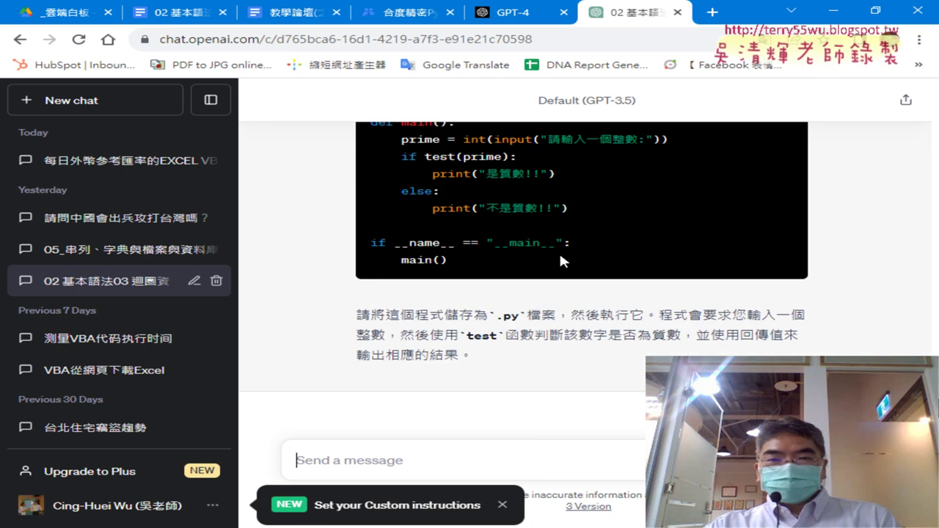
Scroll up the chat to the BMI request and its calculate_bmi(height, weight) Python answer.
{"action": "scroll", "coordinate": [562, 250], "scroll_direction": "up", "scroll_amount": 3}
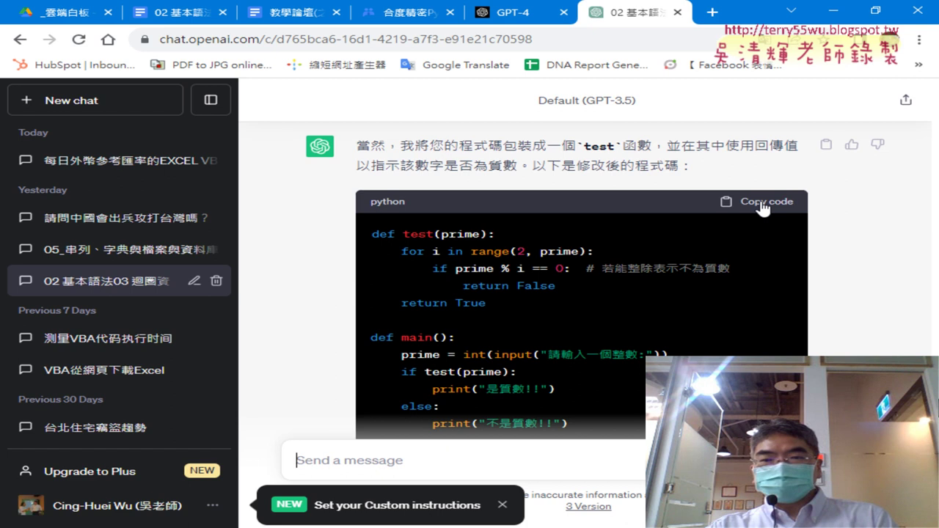
{"action": "scroll", "coordinate": [763, 209], "scroll_direction": "up", "scroll_amount": 5}
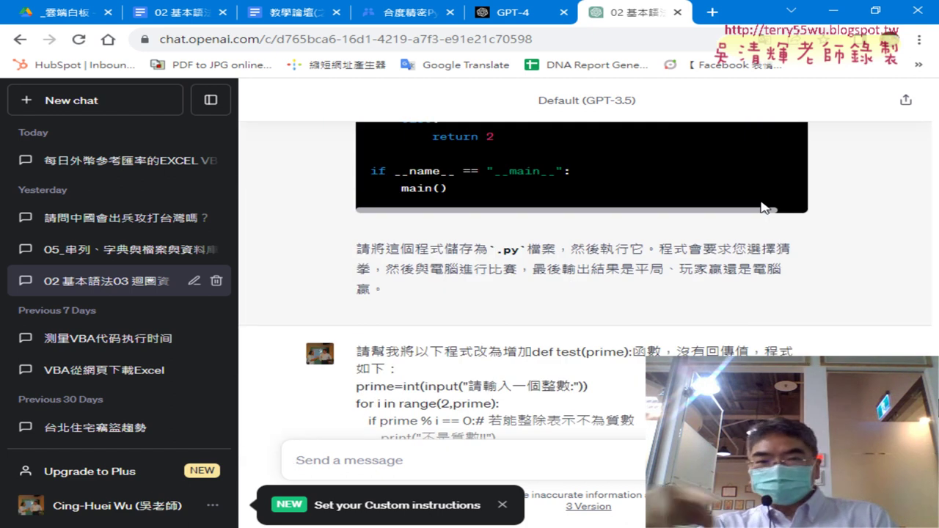
{"action": "scroll", "coordinate": [763, 209], "scroll_direction": "up", "scroll_amount": 2}
{"action": "scroll", "coordinate": [763, 208], "scroll_direction": "up", "scroll_amount": 4}
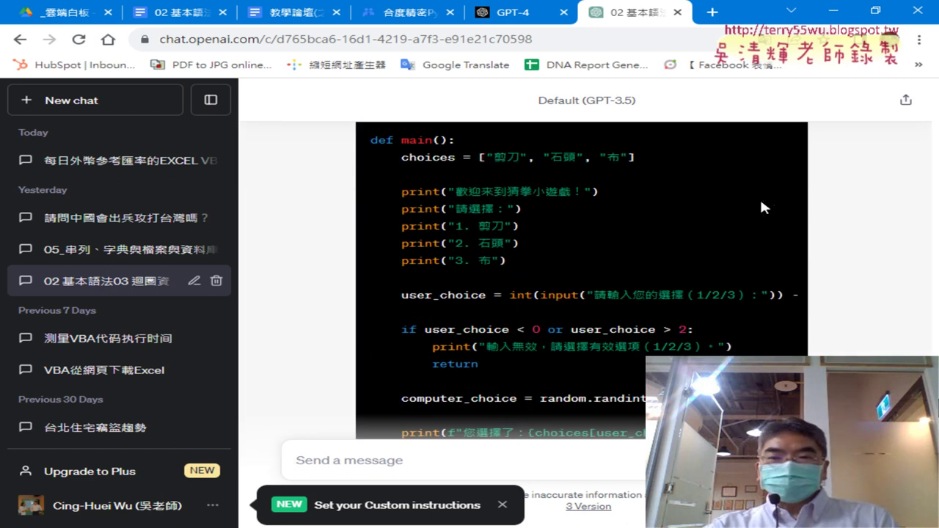
{"action": "scroll", "coordinate": [763, 208], "scroll_direction": "up", "scroll_amount": 5}
{"action": "scroll", "coordinate": [763, 208], "scroll_direction": "up", "scroll_amount": 5}
{"action": "scroll", "coordinate": [763, 209], "scroll_direction": "up", "scroll_amount": 5}
{"action": "scroll", "coordinate": [763, 208], "scroll_direction": "up", "scroll_amount": 5}
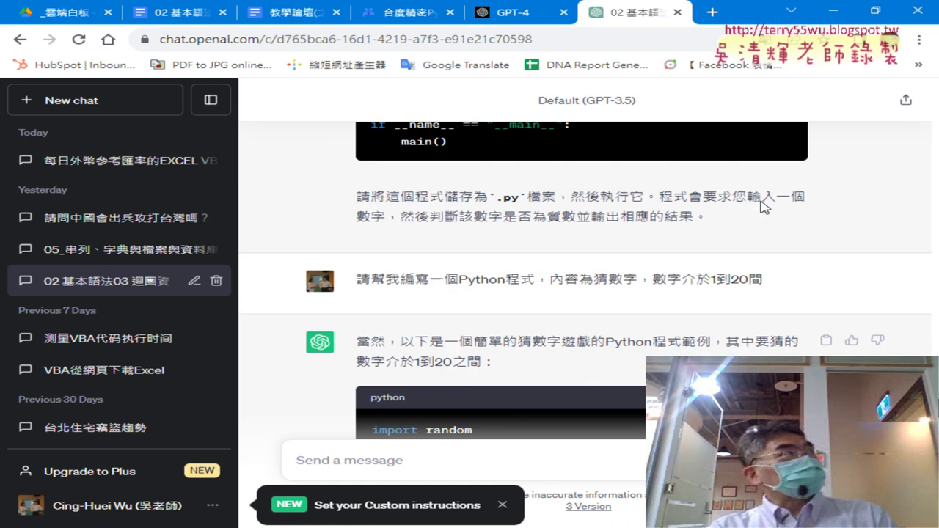
{"action": "scroll", "coordinate": [763, 208], "scroll_direction": "up", "scroll_amount": 5}
{"action": "scroll", "coordinate": [763, 207], "scroll_direction": "up", "scroll_amount": 5}
{"action": "scroll", "coordinate": [763, 208], "scroll_direction": "up", "scroll_amount": 5}
{"action": "scroll", "coordinate": [763, 208], "scroll_direction": "up", "scroll_amount": 5}
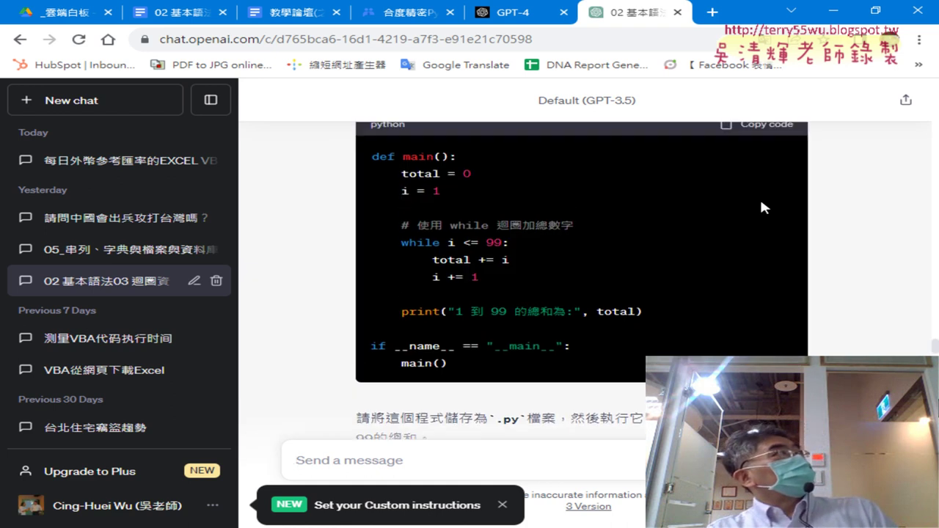
{"action": "scroll", "coordinate": [761, 207], "scroll_direction": "up", "scroll_amount": 4}
{"action": "scroll", "coordinate": [763, 208], "scroll_direction": "up", "scroll_amount": 5}
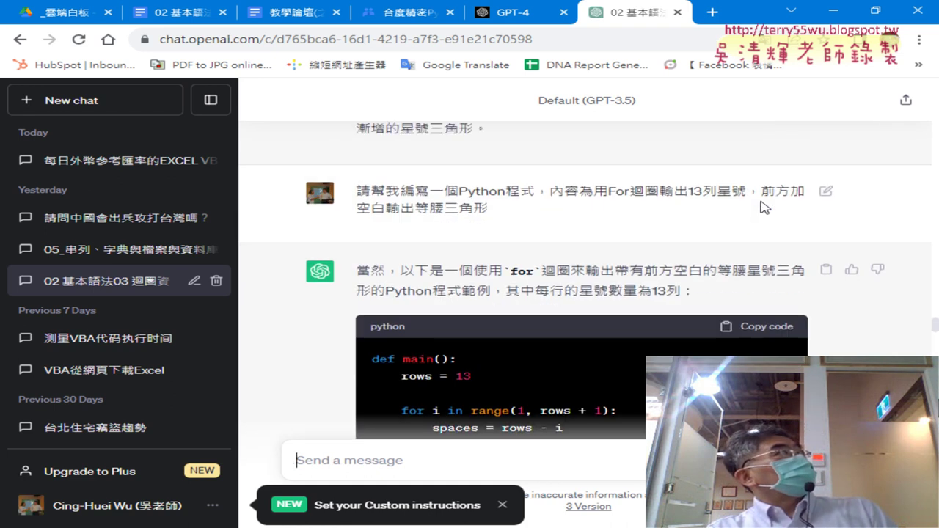
{"action": "scroll", "coordinate": [764, 208], "scroll_direction": "up", "scroll_amount": 4}
{"action": "scroll", "coordinate": [763, 207], "scroll_direction": "up", "scroll_amount": 4}
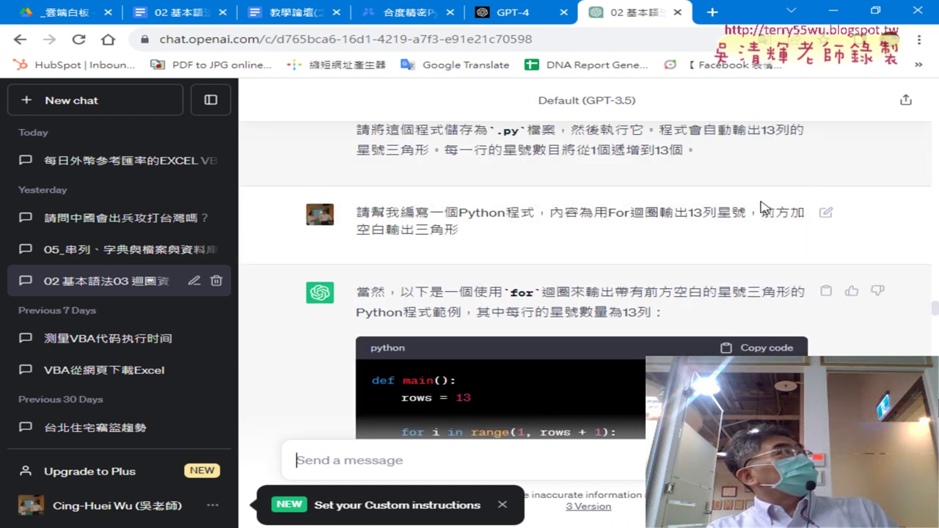
{"action": "scroll", "coordinate": [761, 208], "scroll_direction": "up", "scroll_amount": 4}
{"action": "scroll", "coordinate": [761, 208], "scroll_direction": "up", "scroll_amount": 4}
{"action": "scroll", "coordinate": [761, 208], "scroll_direction": "up", "scroll_amount": 3}
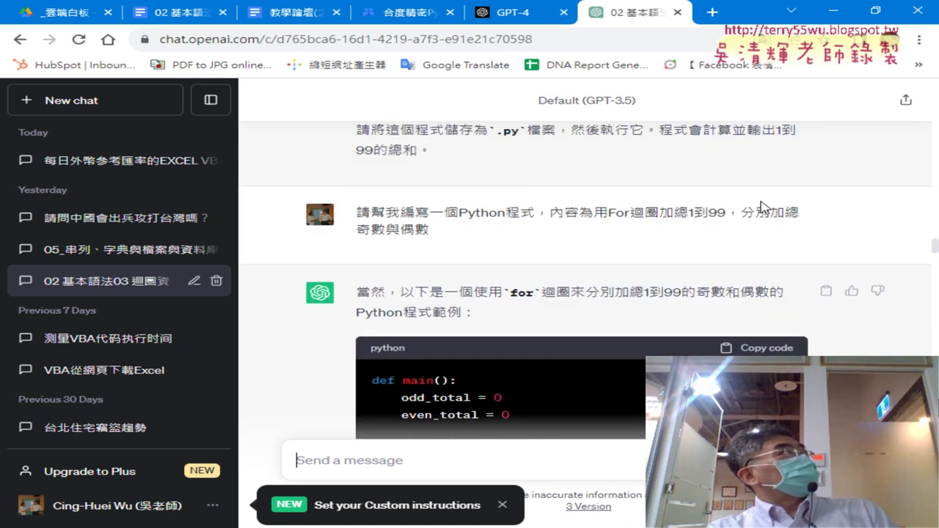
{"action": "scroll", "coordinate": [762, 207], "scroll_direction": "up", "scroll_amount": 3}
{"action": "scroll", "coordinate": [761, 207], "scroll_direction": "up", "scroll_amount": 2}
{"action": "scroll", "coordinate": [762, 207], "scroll_direction": "up", "scroll_amount": 4}
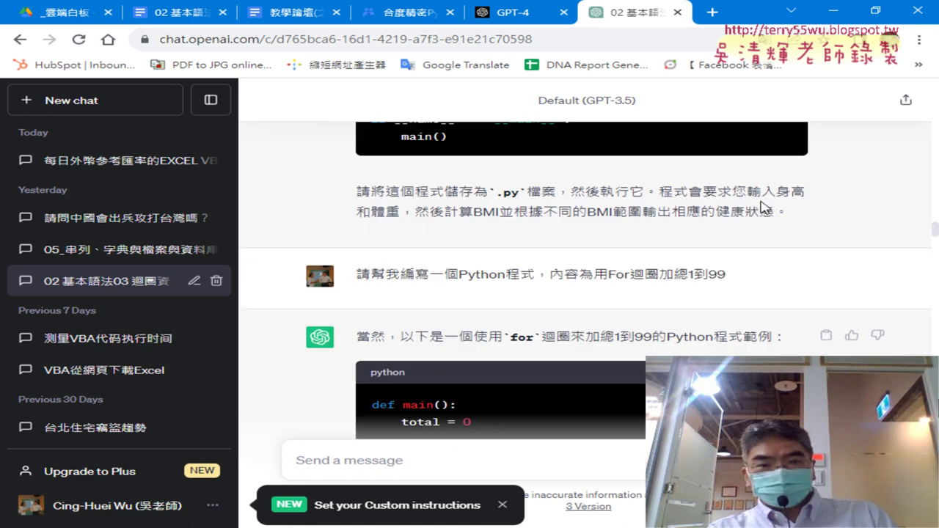
{"action": "scroll", "coordinate": [761, 205], "scroll_direction": "up", "scroll_amount": 4}
{"action": "scroll", "coordinate": [762, 205], "scroll_direction": "up", "scroll_amount": 4}
{"action": "scroll", "coordinate": [761, 206], "scroll_direction": "up", "scroll_amount": 3}
{"action": "scroll", "coordinate": [764, 267], "scroll_direction": "down", "scroll_amount": 2}
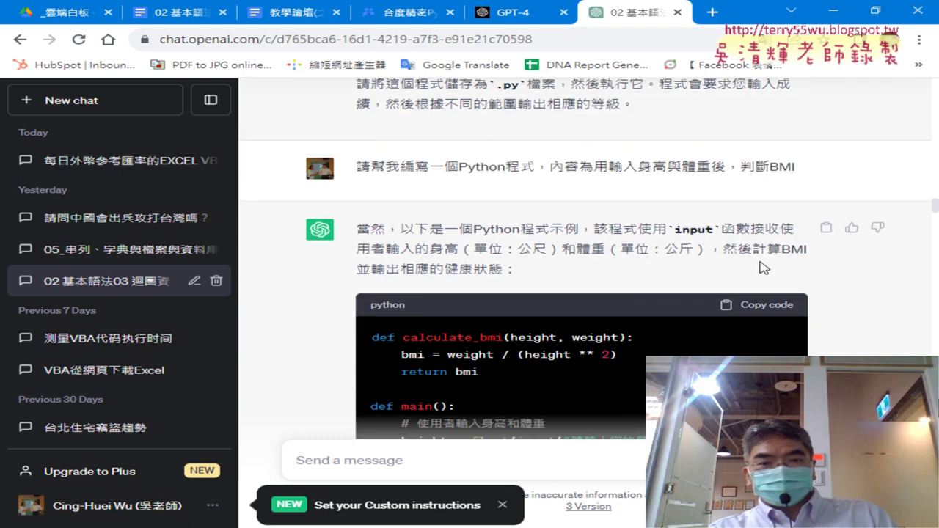
{"action": "scroll", "coordinate": [760, 262], "scroll_direction": "down", "scroll_amount": 2}
{"action": "scroll", "coordinate": [617, 208], "scroll_direction": "up", "scroll_amount": 4}
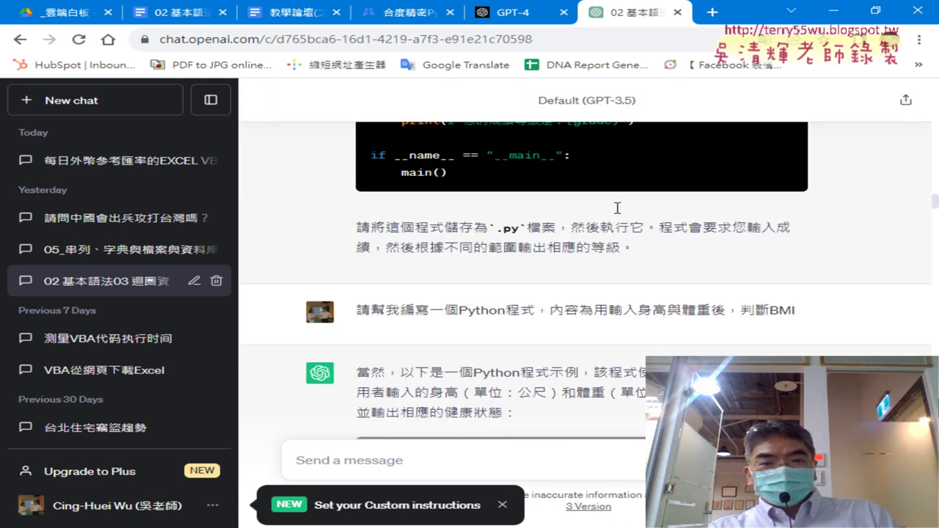
{"action": "scroll", "coordinate": [620, 214], "scroll_direction": "down", "scroll_amount": 3}
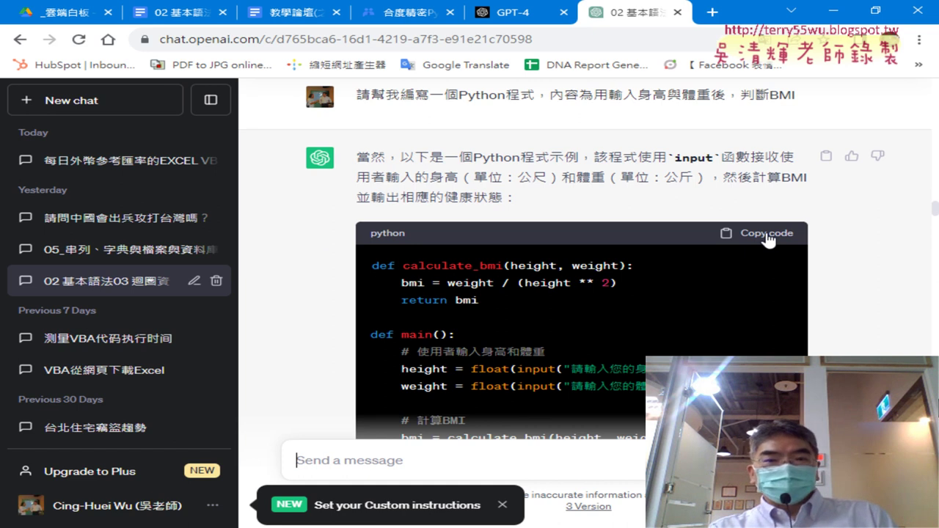
{"action": "scroll", "coordinate": [767, 239], "scroll_direction": "up", "scroll_amount": 2}
Highlight the BMI prompt, the BMI-range if/elif/else block, and the print f-string prefix.
{"action": "left_click_drag", "start_coordinate": [357, 170], "coordinate": [801, 171]}
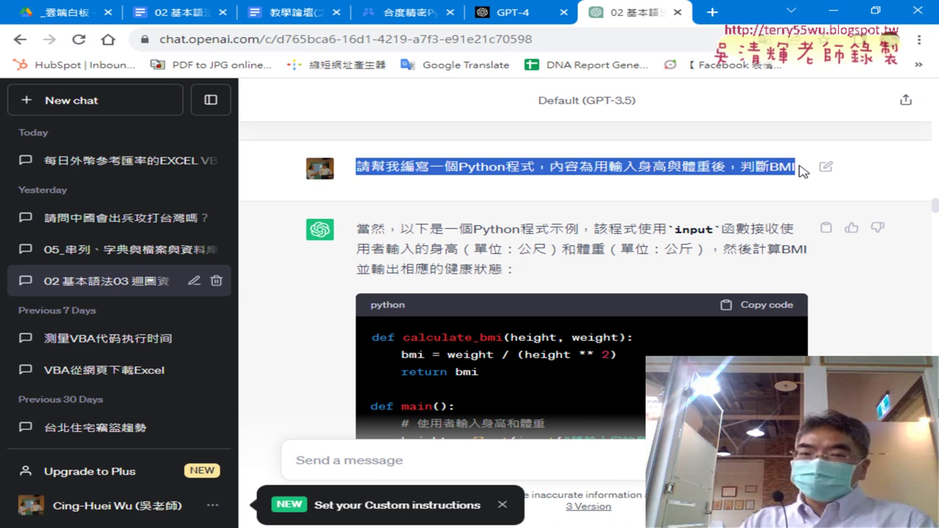
{"action": "scroll", "coordinate": [575, 191], "scroll_direction": "down", "scroll_amount": 1}
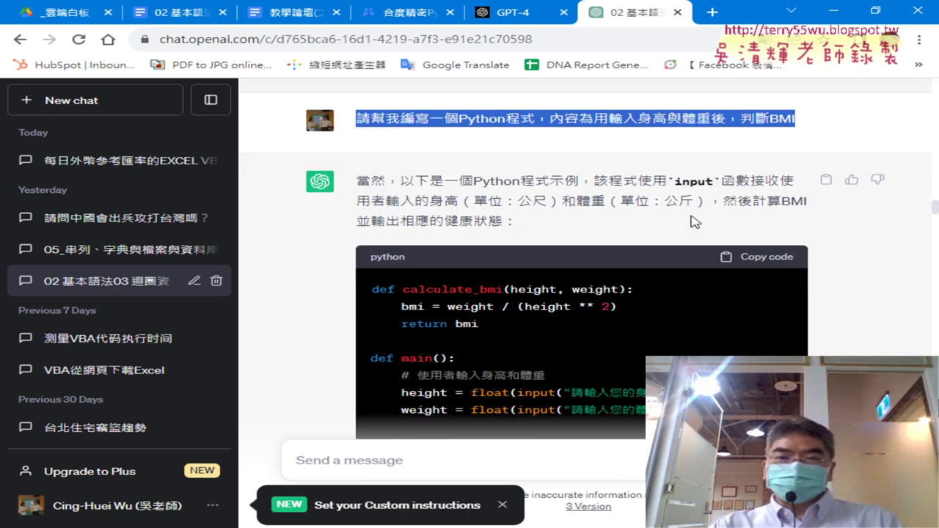
{"action": "scroll", "coordinate": [575, 191], "scroll_direction": "down", "scroll_amount": 2}
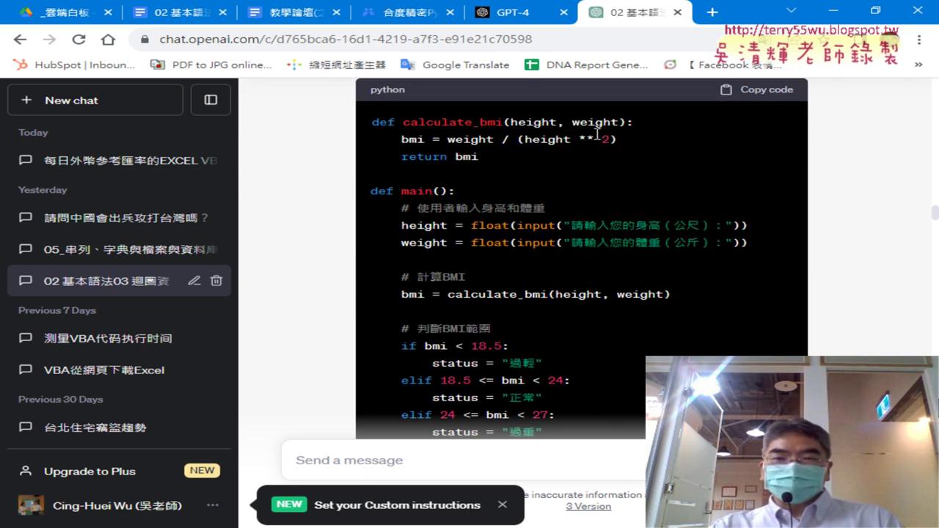
{"action": "scroll", "coordinate": [496, 213], "scroll_direction": "down", "scroll_amount": 1}
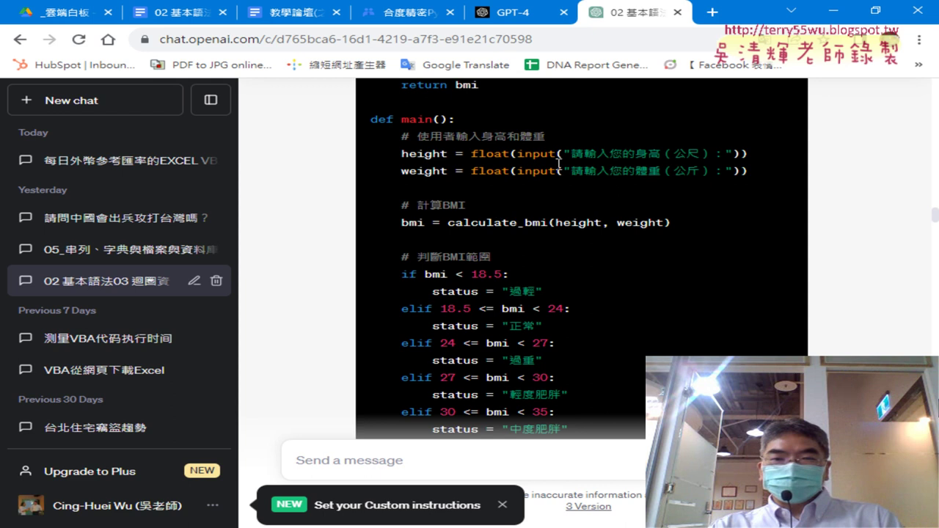
{"action": "scroll", "coordinate": [458, 212], "scroll_direction": "down", "scroll_amount": 1}
{"action": "scroll", "coordinate": [513, 257], "scroll_direction": "down", "scroll_amount": 1}
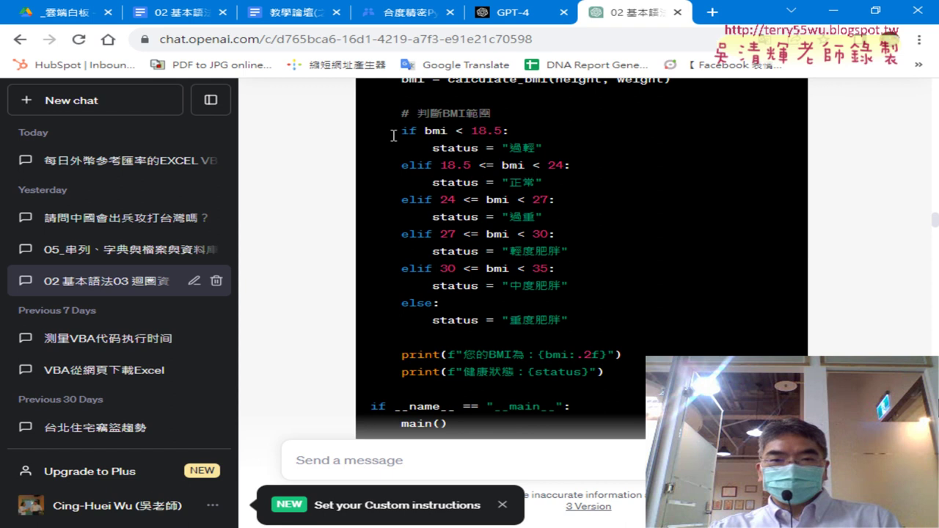
{"action": "left_click_drag", "start_coordinate": [394, 135], "coordinate": [571, 317]}
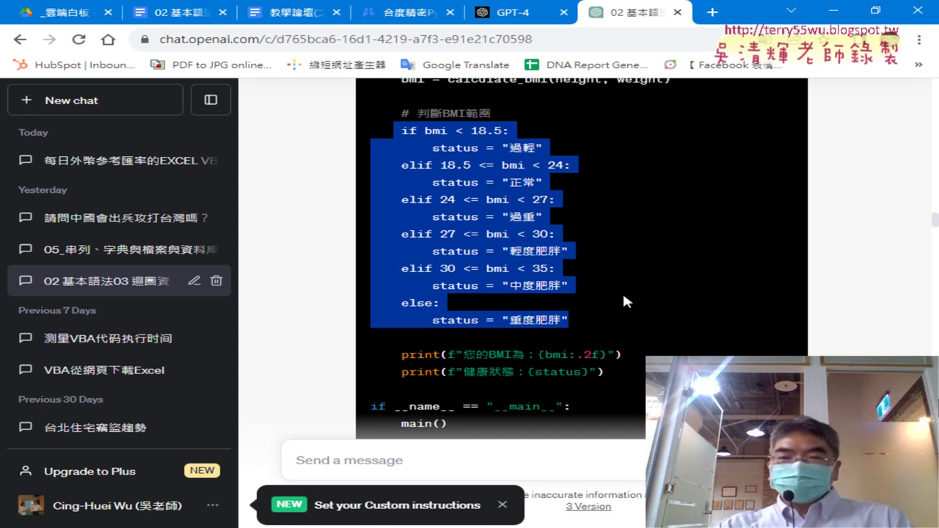
{"action": "scroll", "coordinate": [633, 264], "scroll_direction": "down", "scroll_amount": 2}
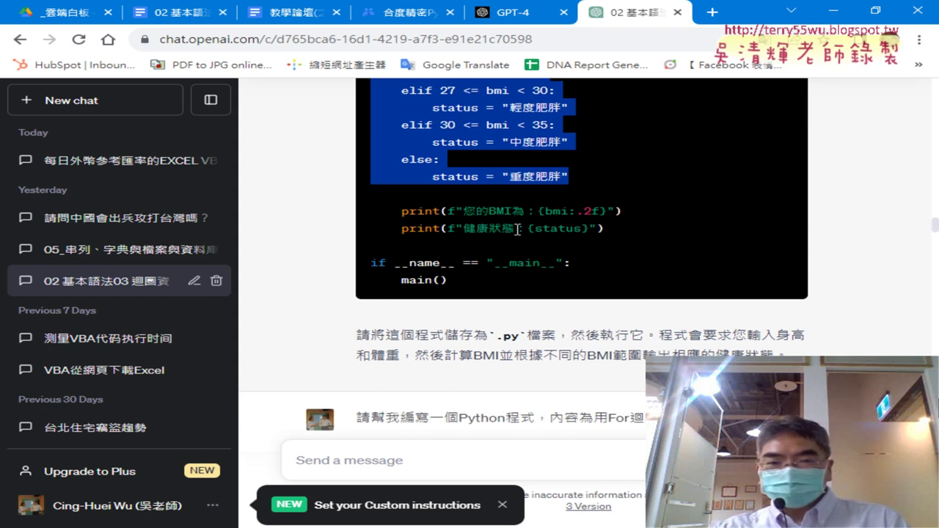
{"action": "left_click_drag", "start_coordinate": [459, 213], "coordinate": [448, 213]}
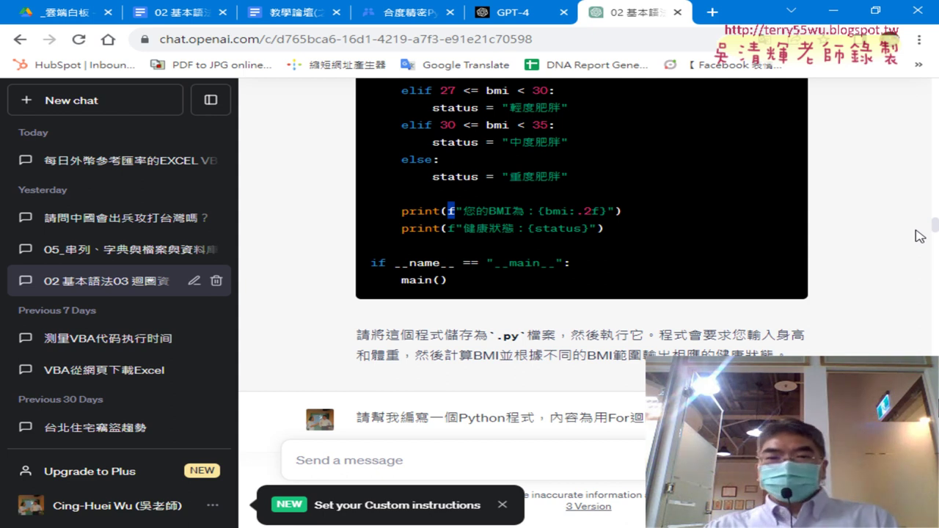
Copy the BMI program's Python code and minimize Chrome to the desktop.
{"action": "scroll", "coordinate": [847, 229], "scroll_direction": "up", "scroll_amount": 3}
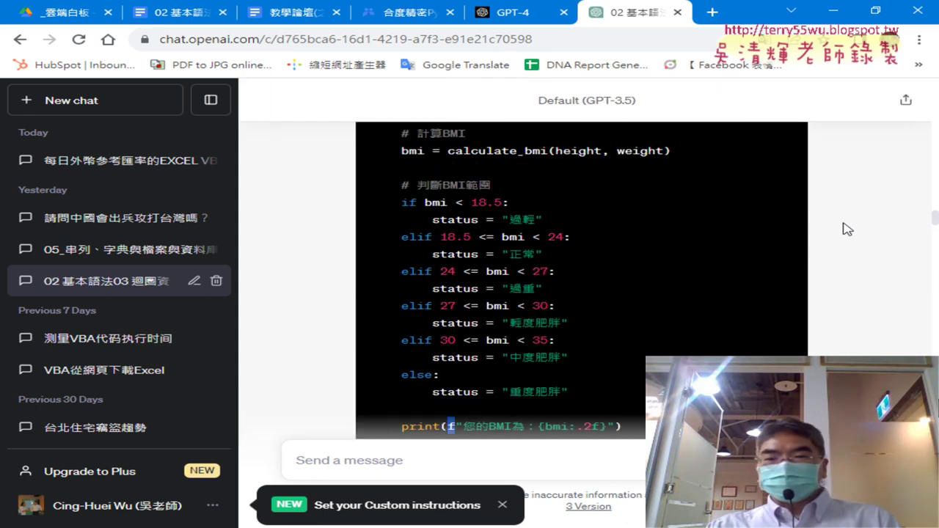
{"action": "scroll", "coordinate": [848, 229], "scroll_direction": "up", "scroll_amount": 2}
{"action": "scroll", "coordinate": [847, 229], "scroll_direction": "up", "scroll_amount": 2}
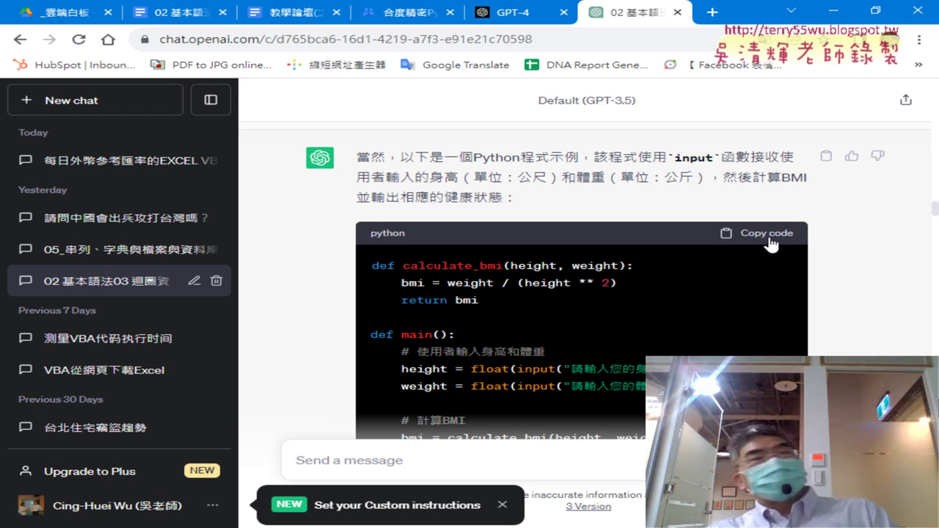
{"action": "left_click", "coordinate": [770, 241]}
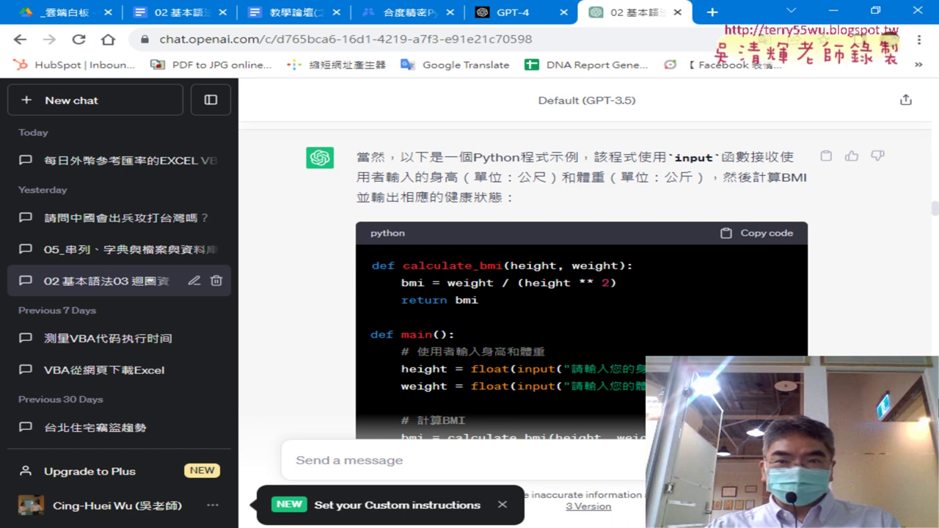
{"action": "left_click", "coordinate": [833, 10]}
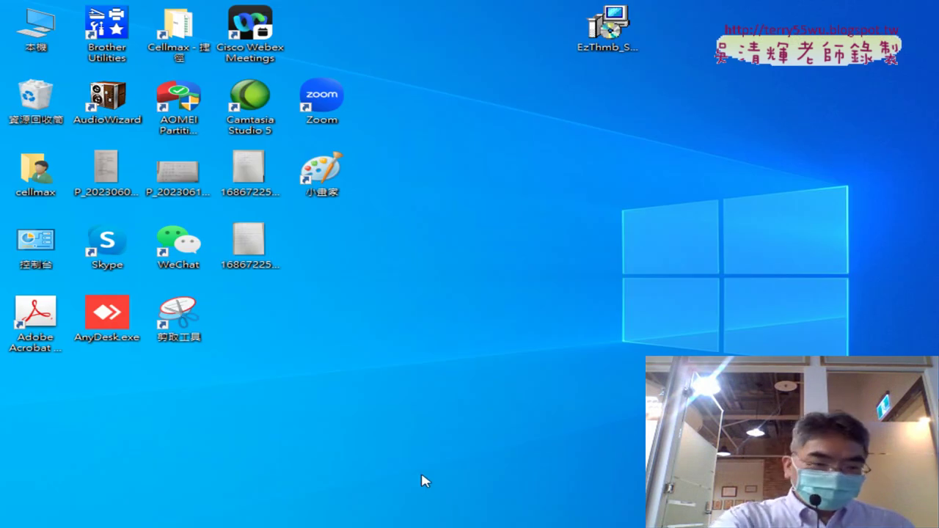
Switch to the D:\Python384\Scripts Explorer window and run spyder3.exe to launch Spyder.
{"action": "key", "text": "alt+Tab"}
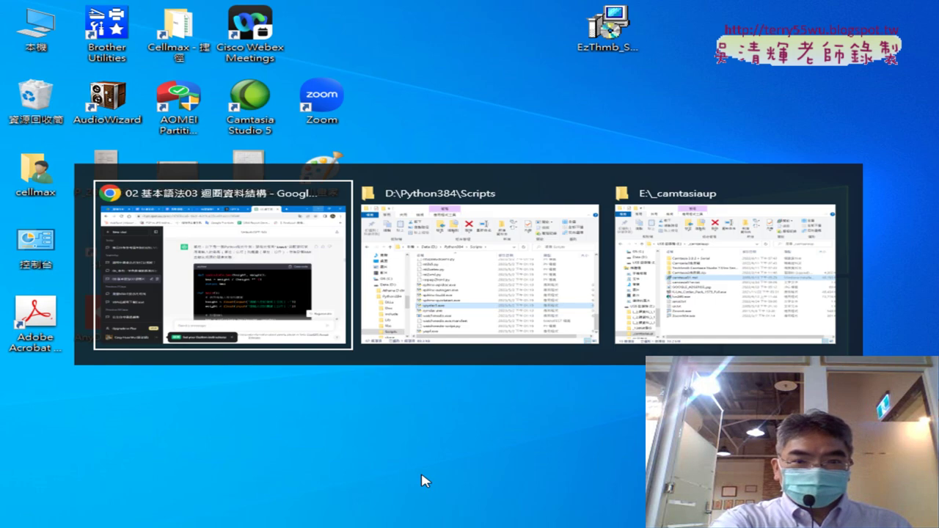
{"action": "key", "text": "Tab"}
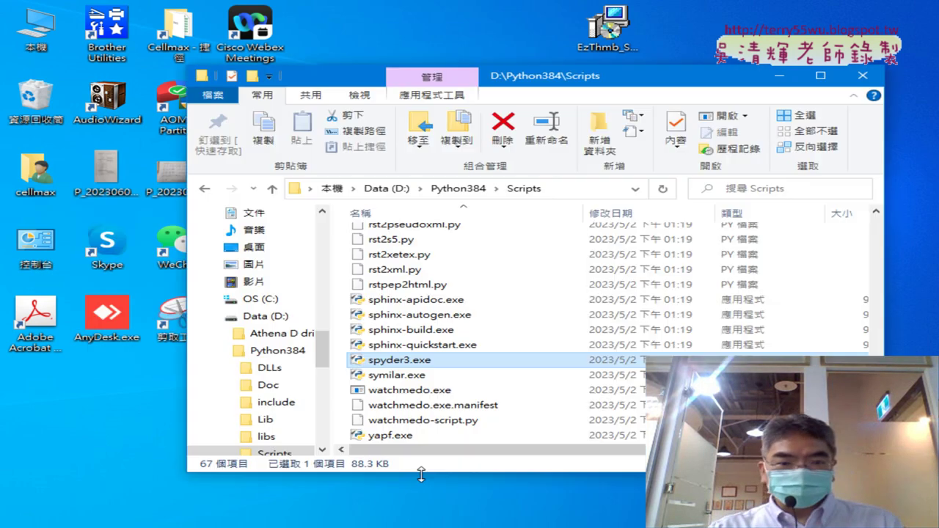
{"action": "double_click", "coordinate": [487, 363]}
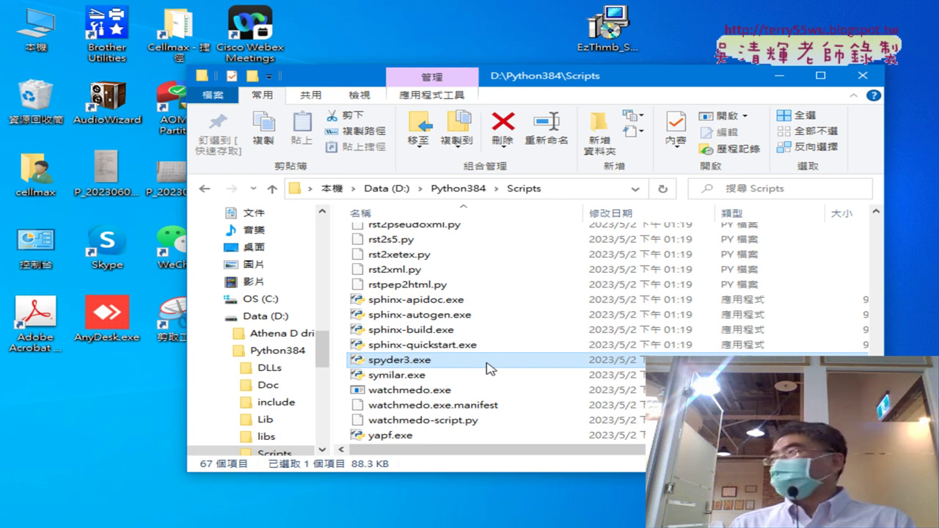
{"action": "double_click", "coordinate": [488, 361]}
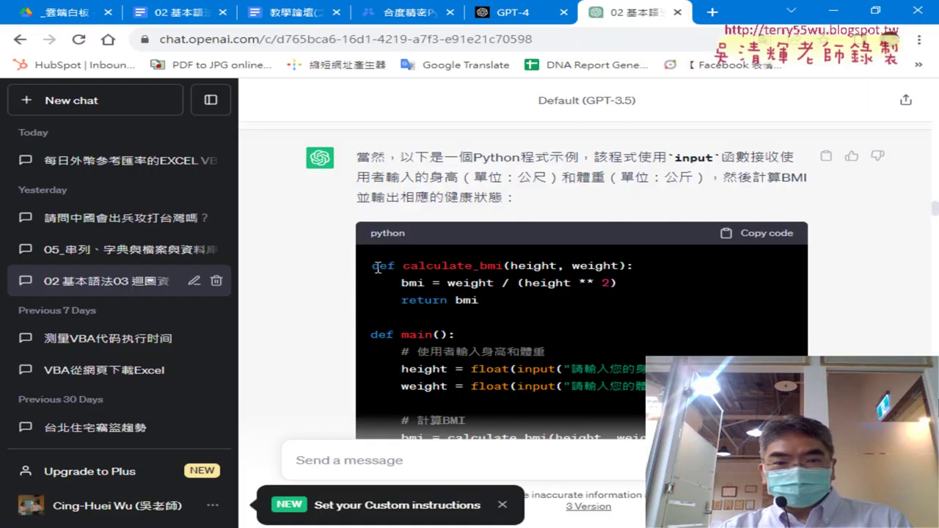
{"action": "double_click", "coordinate": [377, 267]}
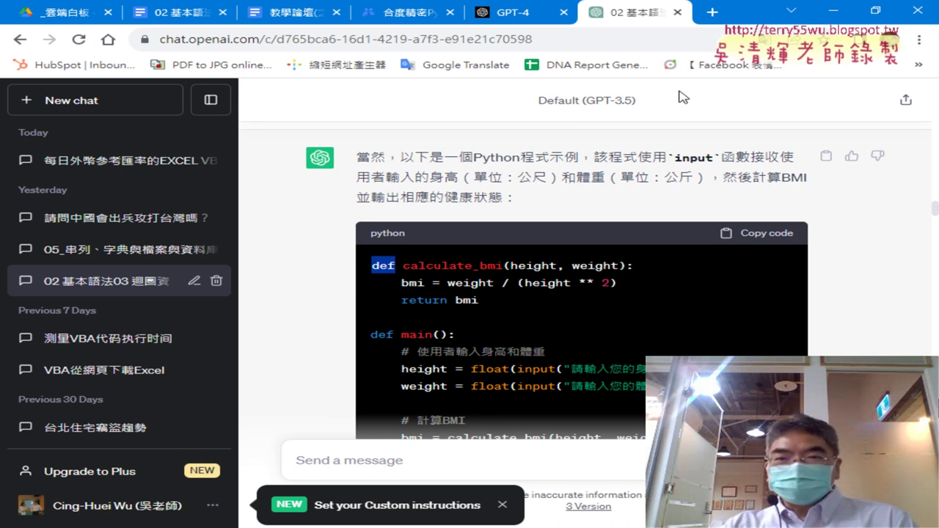
{"action": "left_click_drag", "start_coordinate": [637, 101], "coordinate": [540, 106]}
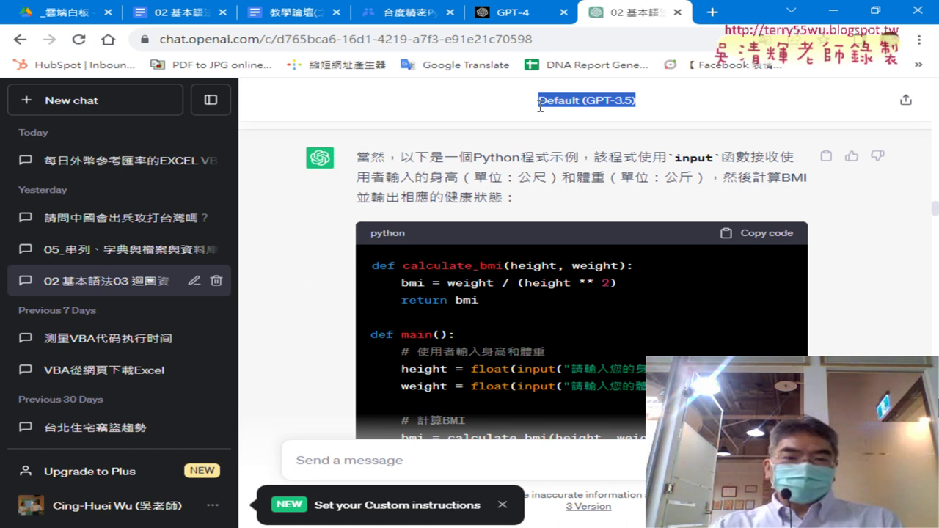
{"action": "left_click", "coordinate": [124, 473]}
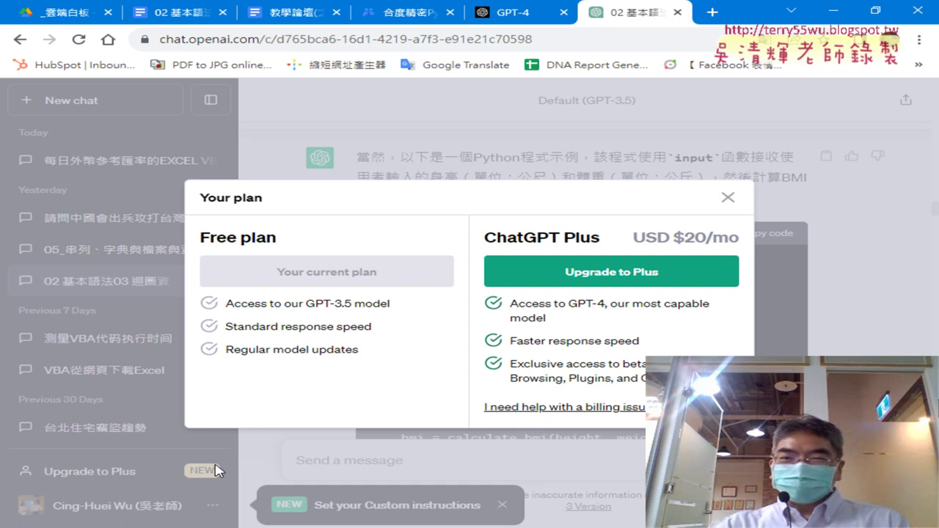
{"action": "left_click_drag", "start_coordinate": [633, 238], "coordinate": [738, 231]}
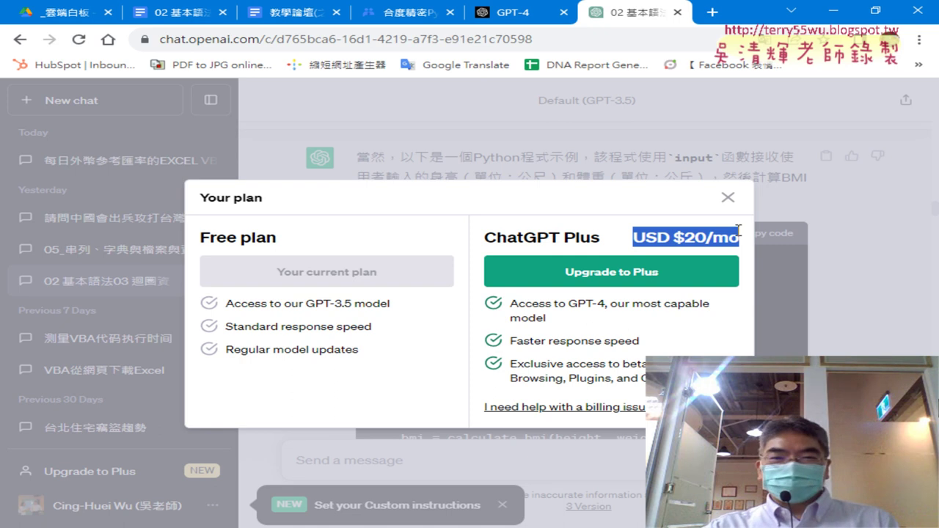
{"action": "left_click", "coordinate": [727, 197]}
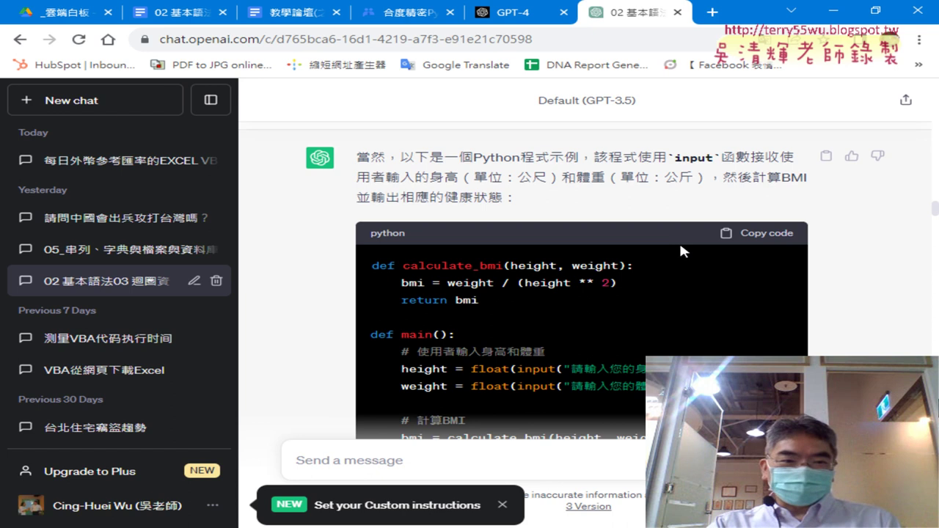
Find the 糖尿病實習心得報告 conversation in the sidebar history and open it.
{"action": "scroll", "coordinate": [121, 305], "scroll_direction": "down", "scroll_amount": 3}
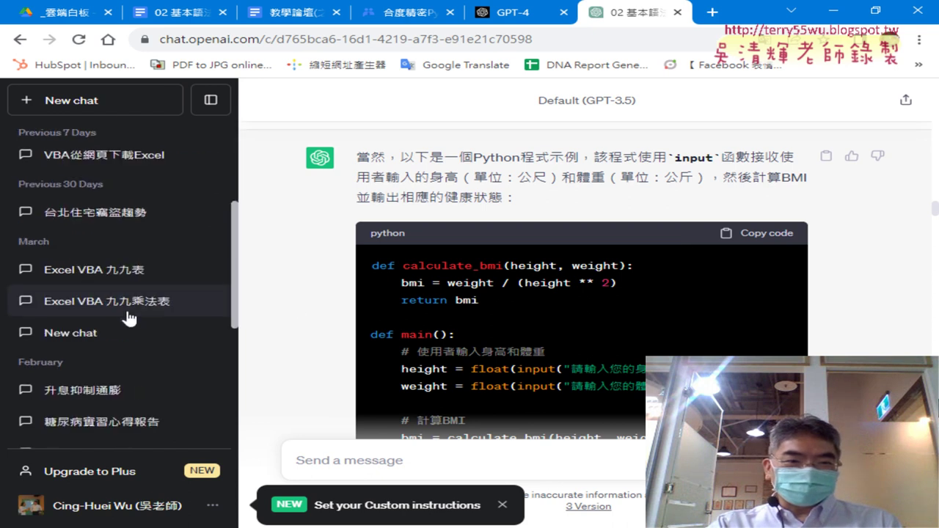
{"action": "scroll", "coordinate": [125, 315], "scroll_direction": "down", "scroll_amount": 3}
{"action": "scroll", "coordinate": [172, 360], "scroll_direction": "down", "scroll_amount": 2}
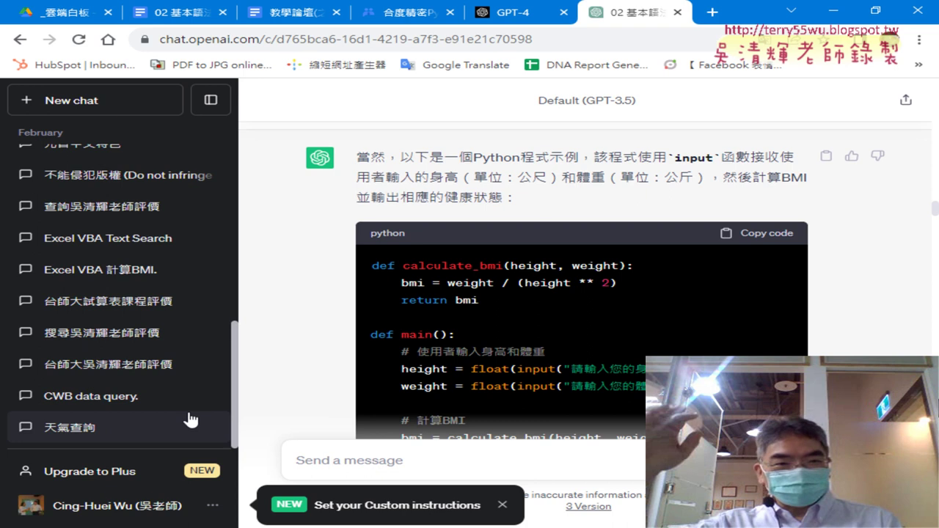
{"action": "scroll", "coordinate": [191, 422], "scroll_direction": "up", "scroll_amount": 1}
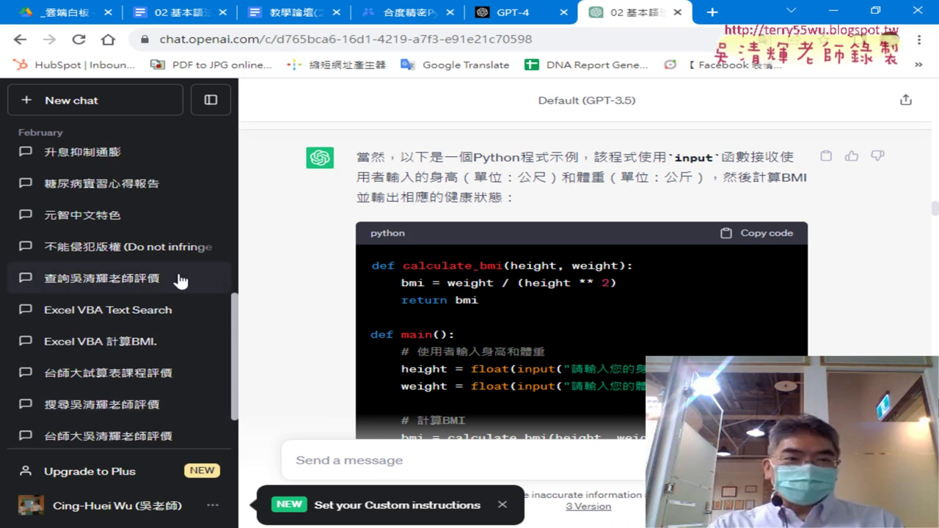
{"action": "left_click", "coordinate": [158, 188]}
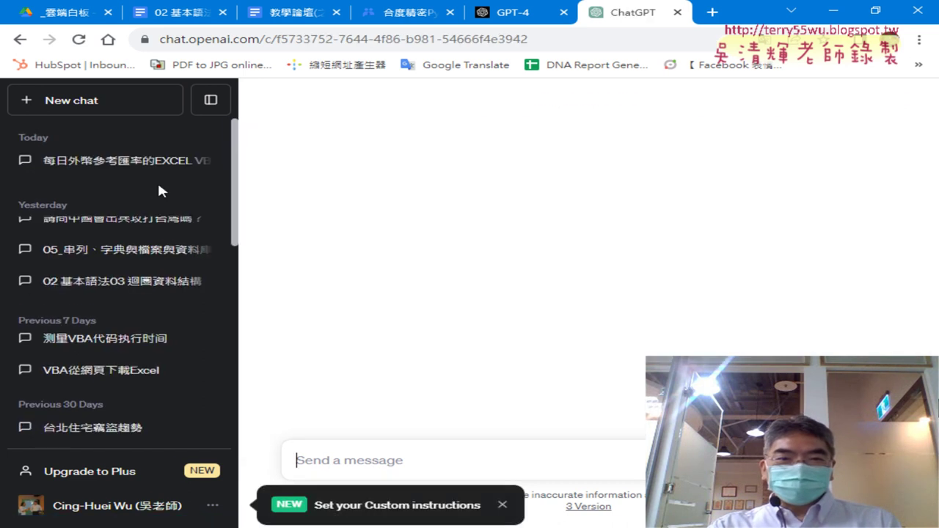
Read through the diabetes internship essay's title and opening paragraphs.
{"action": "scroll", "coordinate": [411, 217], "scroll_direction": "up", "scroll_amount": 4}
{"action": "scroll", "coordinate": [410, 216], "scroll_direction": "up", "scroll_amount": 1}
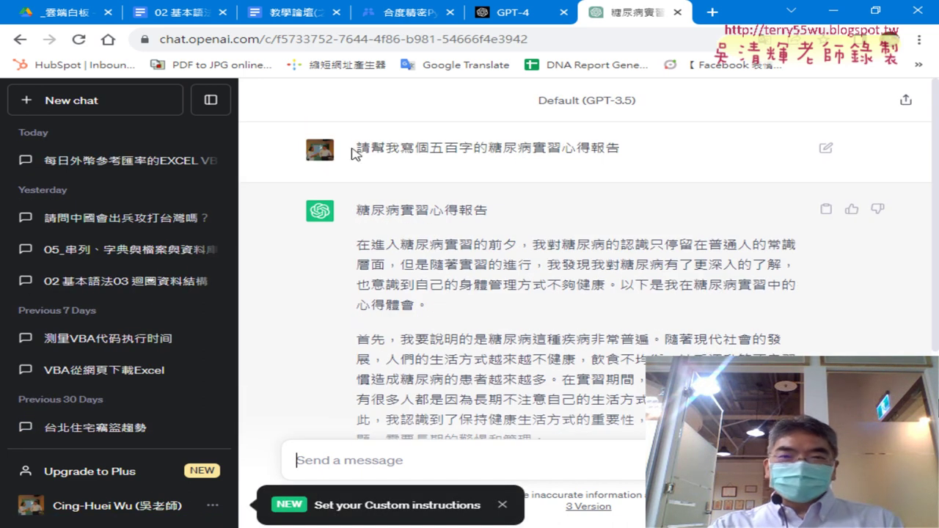
{"action": "left_click_drag", "start_coordinate": [357, 148], "coordinate": [627, 154]}
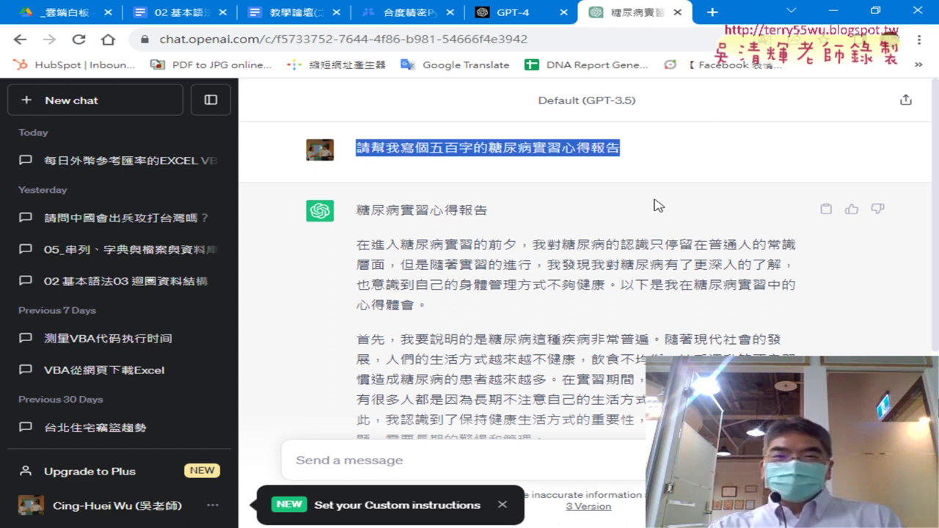
{"action": "scroll", "coordinate": [655, 205], "scroll_direction": "down", "scroll_amount": 2}
{"action": "scroll", "coordinate": [655, 206], "scroll_direction": "down", "scroll_amount": 2}
{"action": "scroll", "coordinate": [656, 202], "scroll_direction": "up", "scroll_amount": 2}
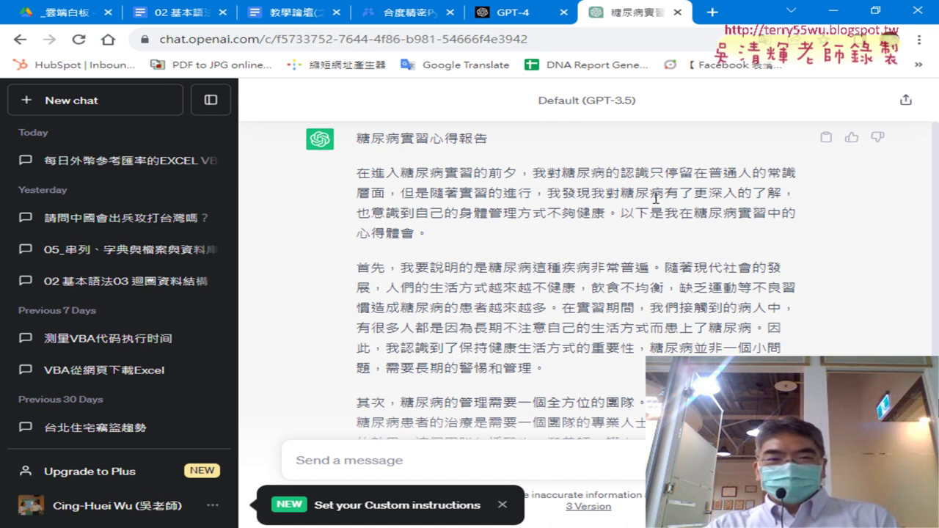
{"action": "scroll", "coordinate": [655, 198], "scroll_direction": "down", "scroll_amount": 2}
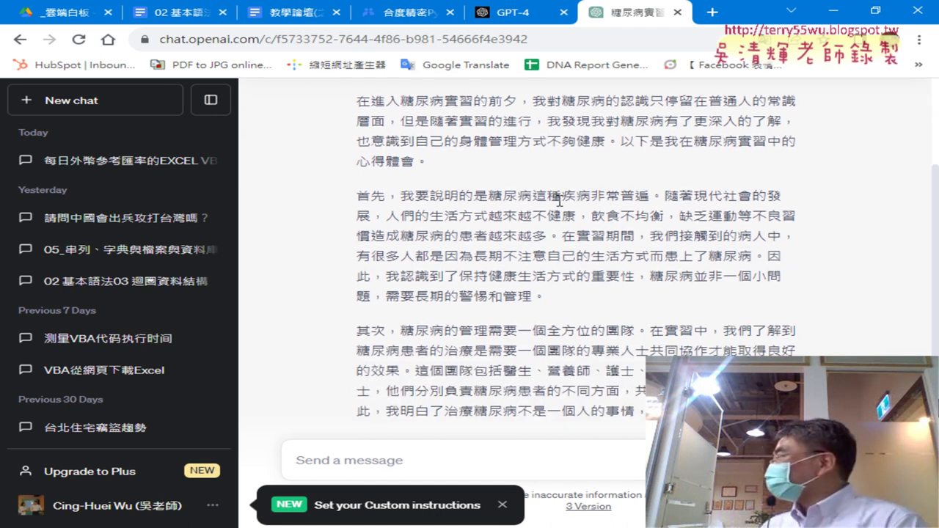
{"action": "scroll", "coordinate": [462, 213], "scroll_direction": "up", "scroll_amount": 2}
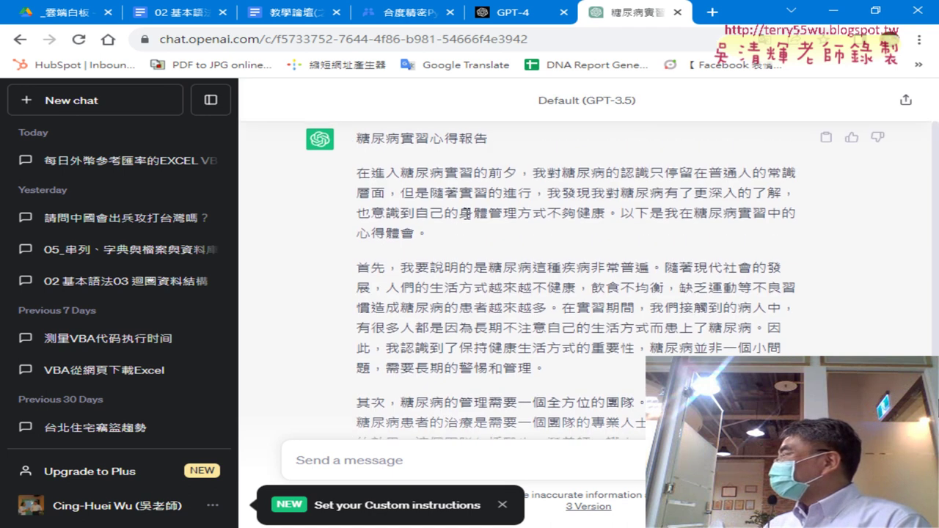
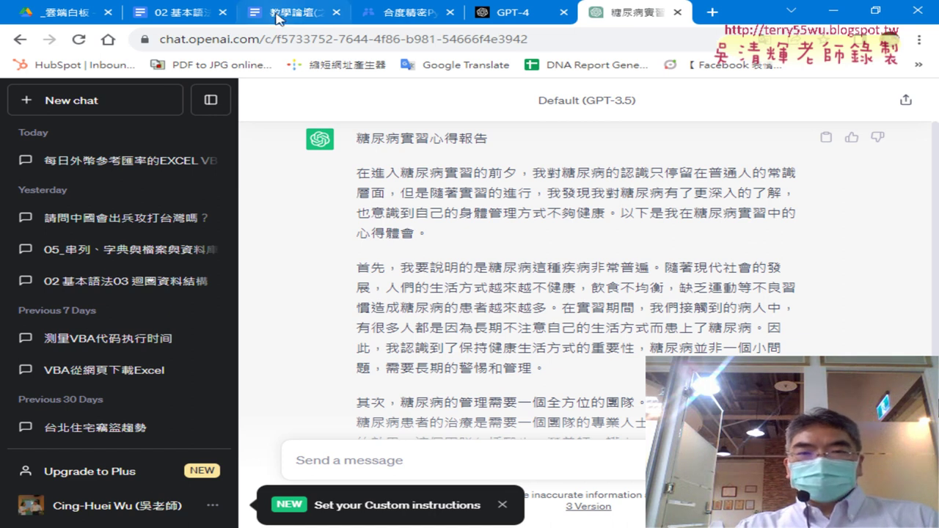
Move from the ChatGPT chat to the 教學論壇 document listing the course forum links.
{"action": "left_click", "coordinate": [172, 12]}
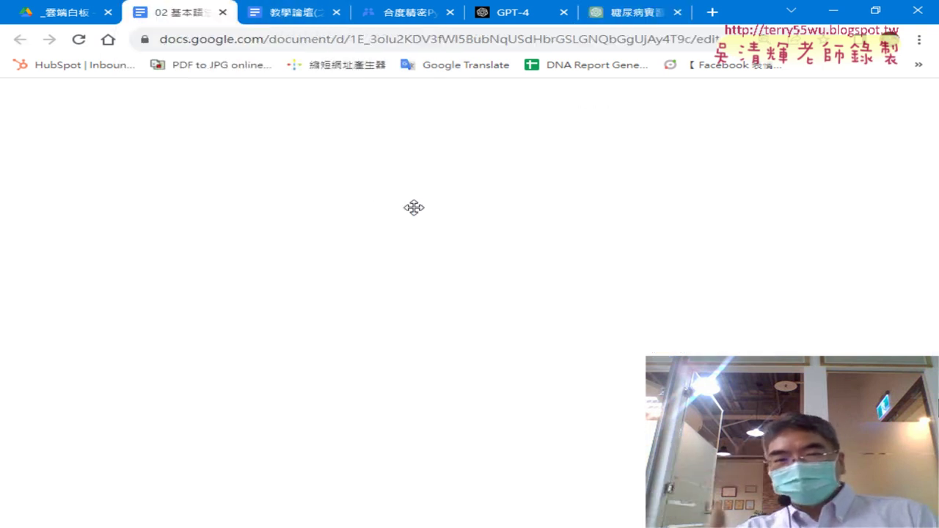
{"action": "left_click", "coordinate": [286, 12]}
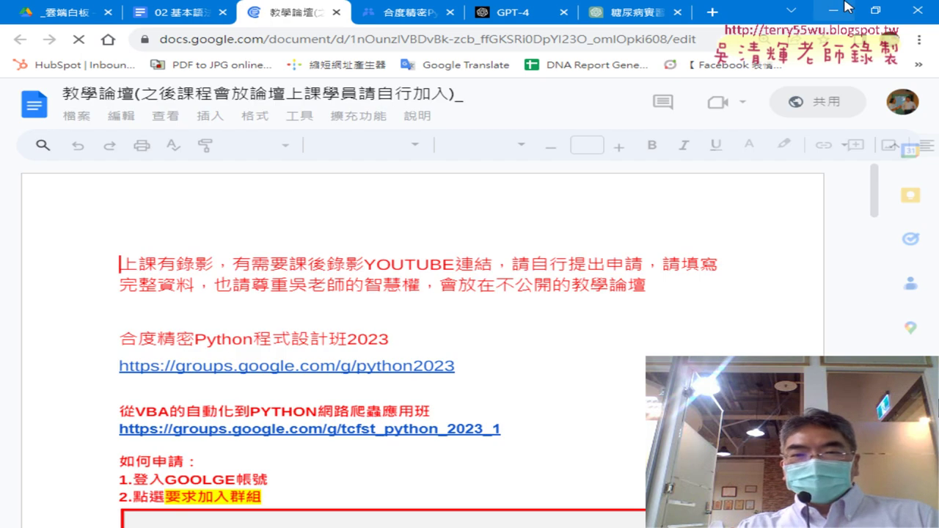
In the Python 2023 class forum, go from the first-session post to the 第2次上課 post.
{"action": "left_click", "coordinate": [404, 14]}
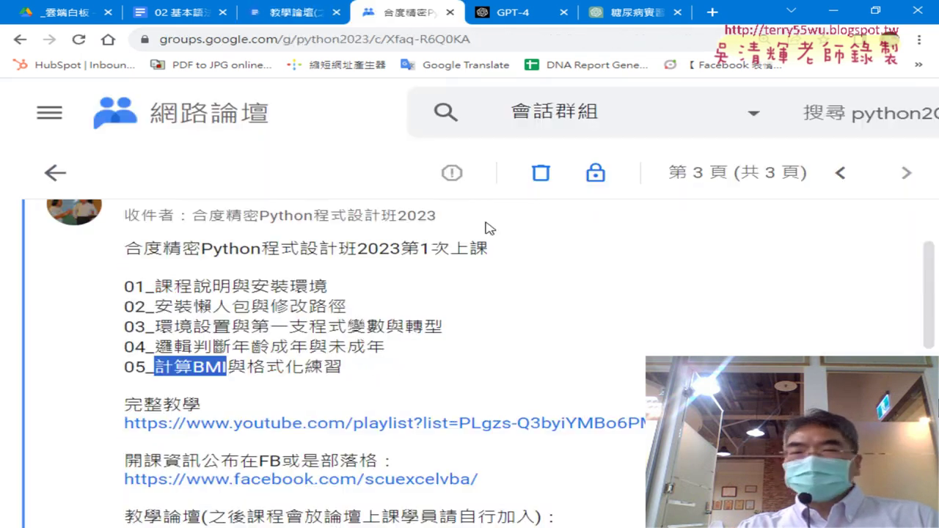
{"action": "left_click", "coordinate": [63, 169]}
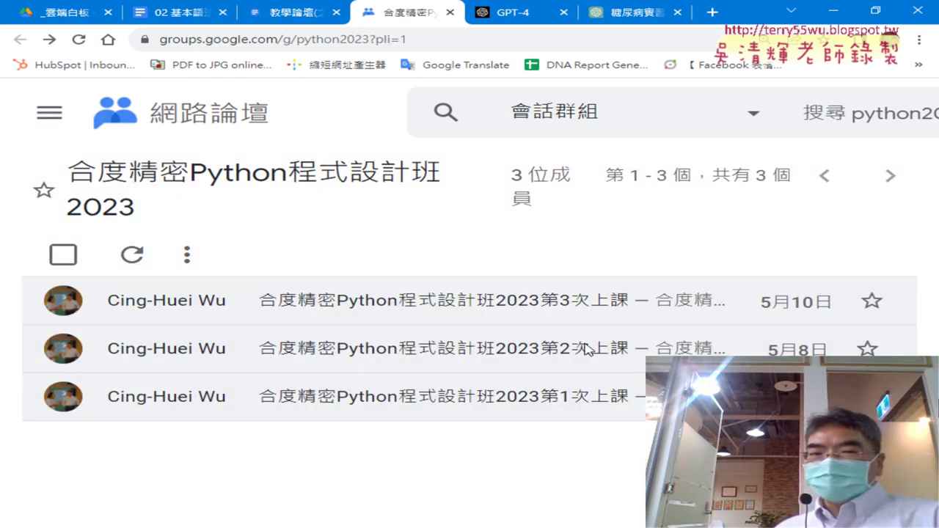
{"action": "left_click", "coordinate": [591, 350]}
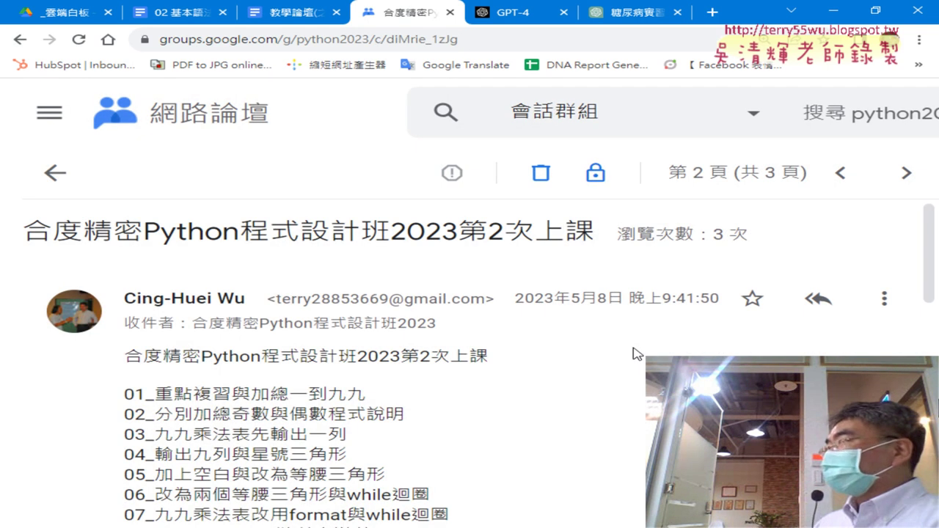
Read the second-session post down to its playlist link, then open the 第3次上課 post.
{"action": "scroll", "coordinate": [643, 354], "scroll_direction": "down", "scroll_amount": 1}
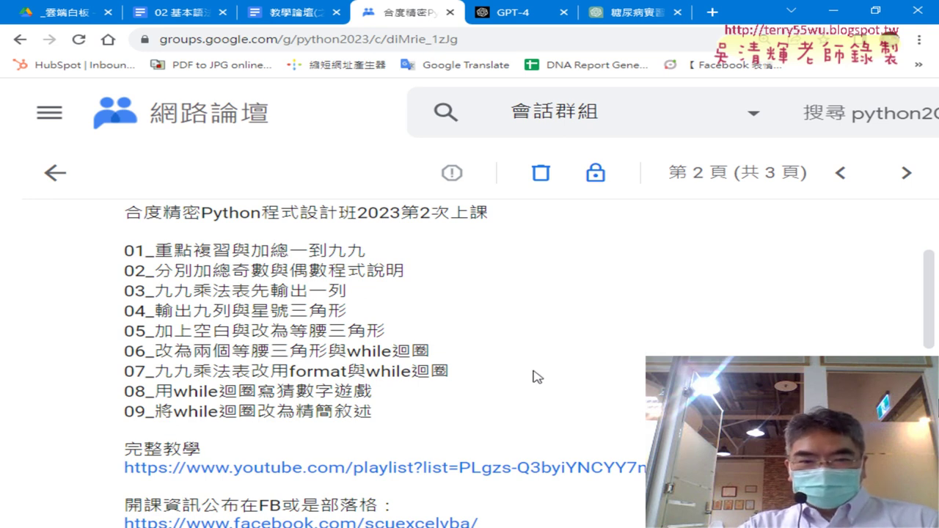
{"action": "left_click", "coordinate": [57, 177]}
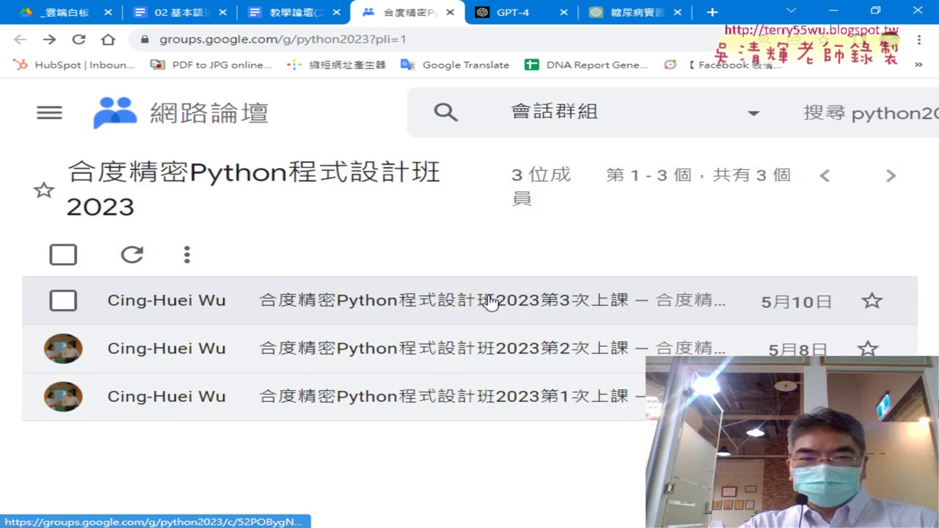
{"action": "left_click", "coordinate": [490, 300]}
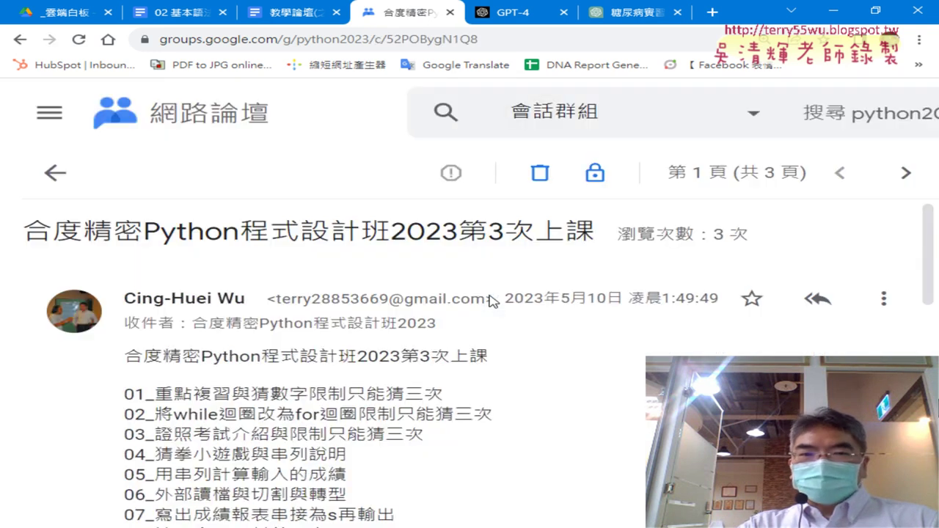
Scroll through the third-session topics and highlight the 04_猜拳小遊戲與串列說明 line.
{"action": "scroll", "coordinate": [490, 296], "scroll_direction": "down", "scroll_amount": 2}
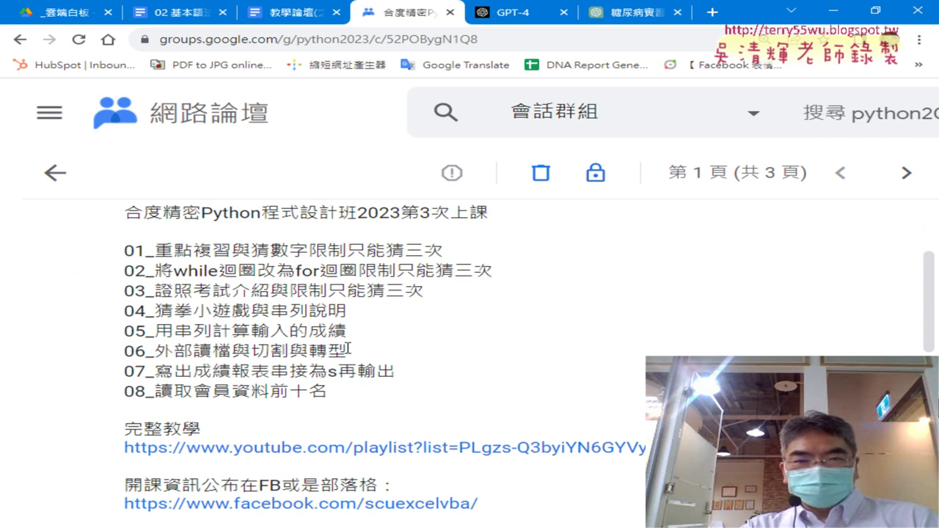
{"action": "left_click_drag", "start_coordinate": [348, 314], "coordinate": [126, 310]}
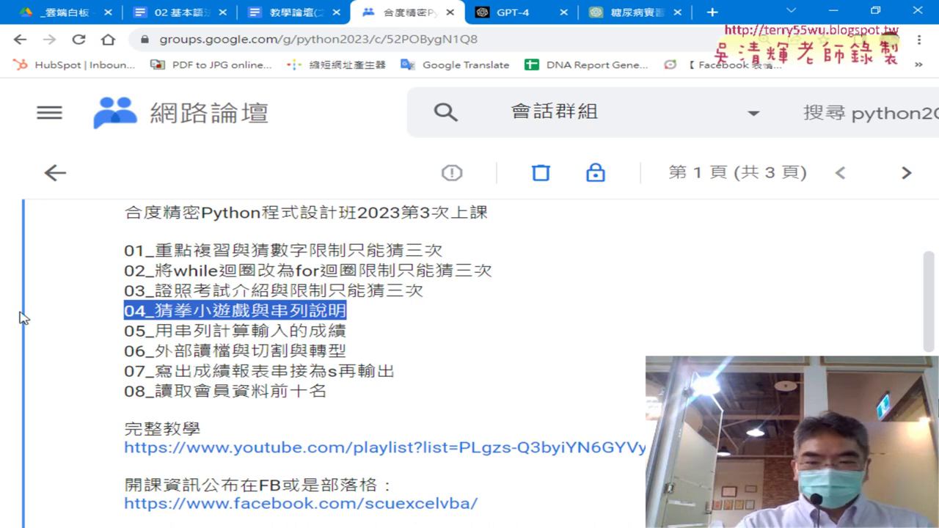
In the Google Drive _雲端白板 folder, replace the web address with gg.gg.
{"action": "left_click", "coordinate": [59, 8]}
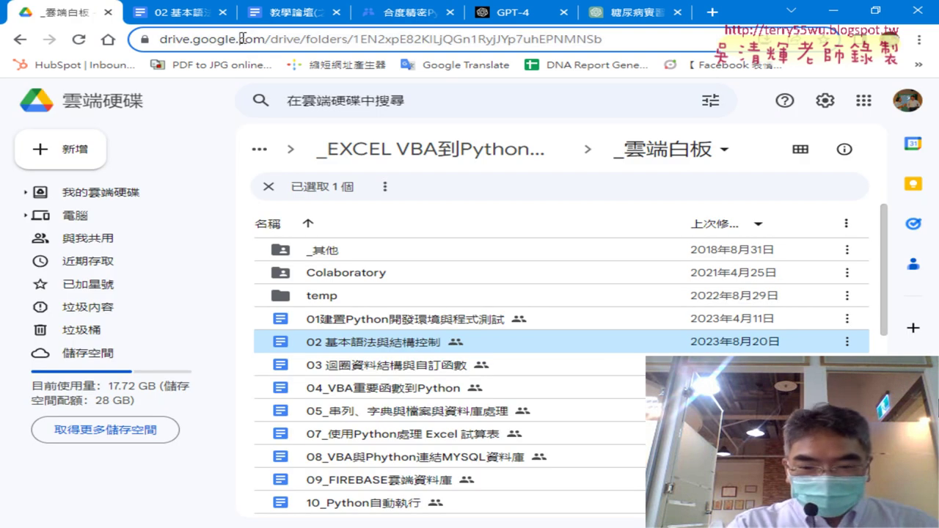
{"action": "left_click", "coordinate": [261, 40]}
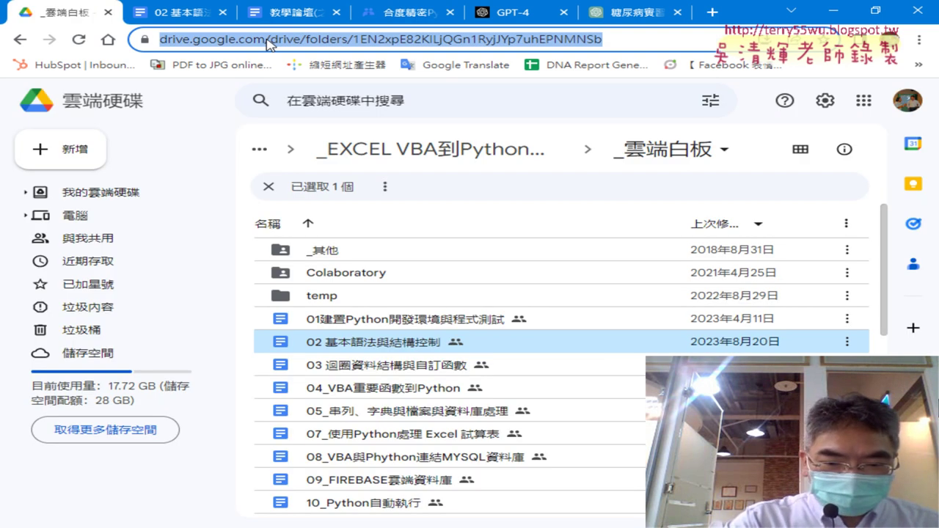
{"action": "type", "text": "gg"}
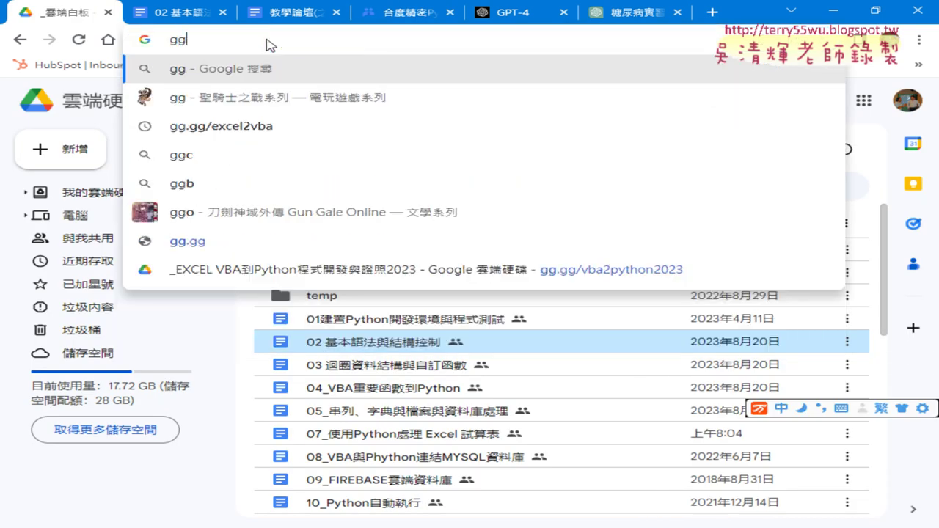
{"action": "type", "text": ".gg"}
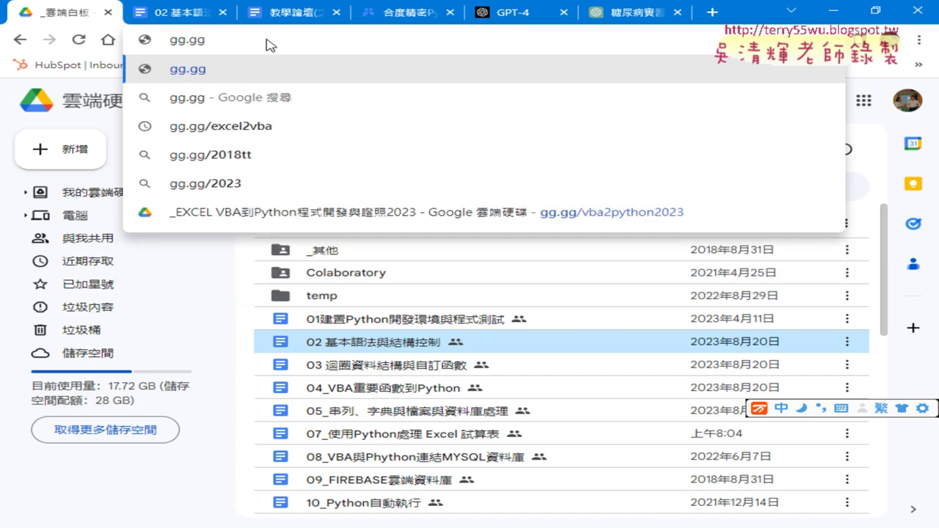